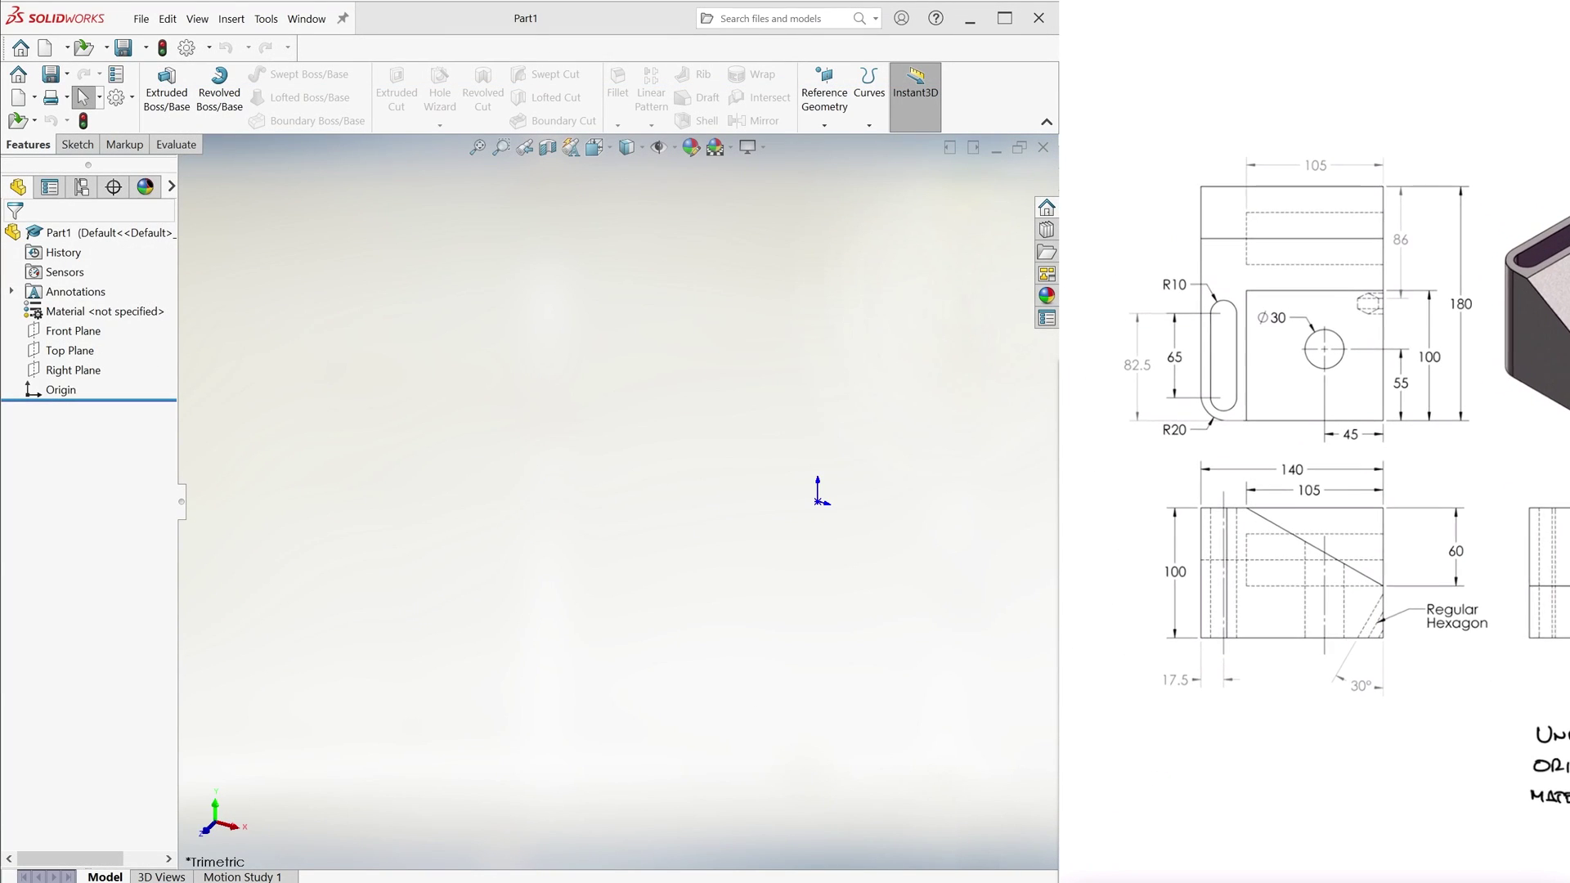
Start an extruded boss sketch on the Top Plane and draw a center rectangle about 88 by 207 mm from the origin.
left_click(166, 92)
left_click(549, 502)
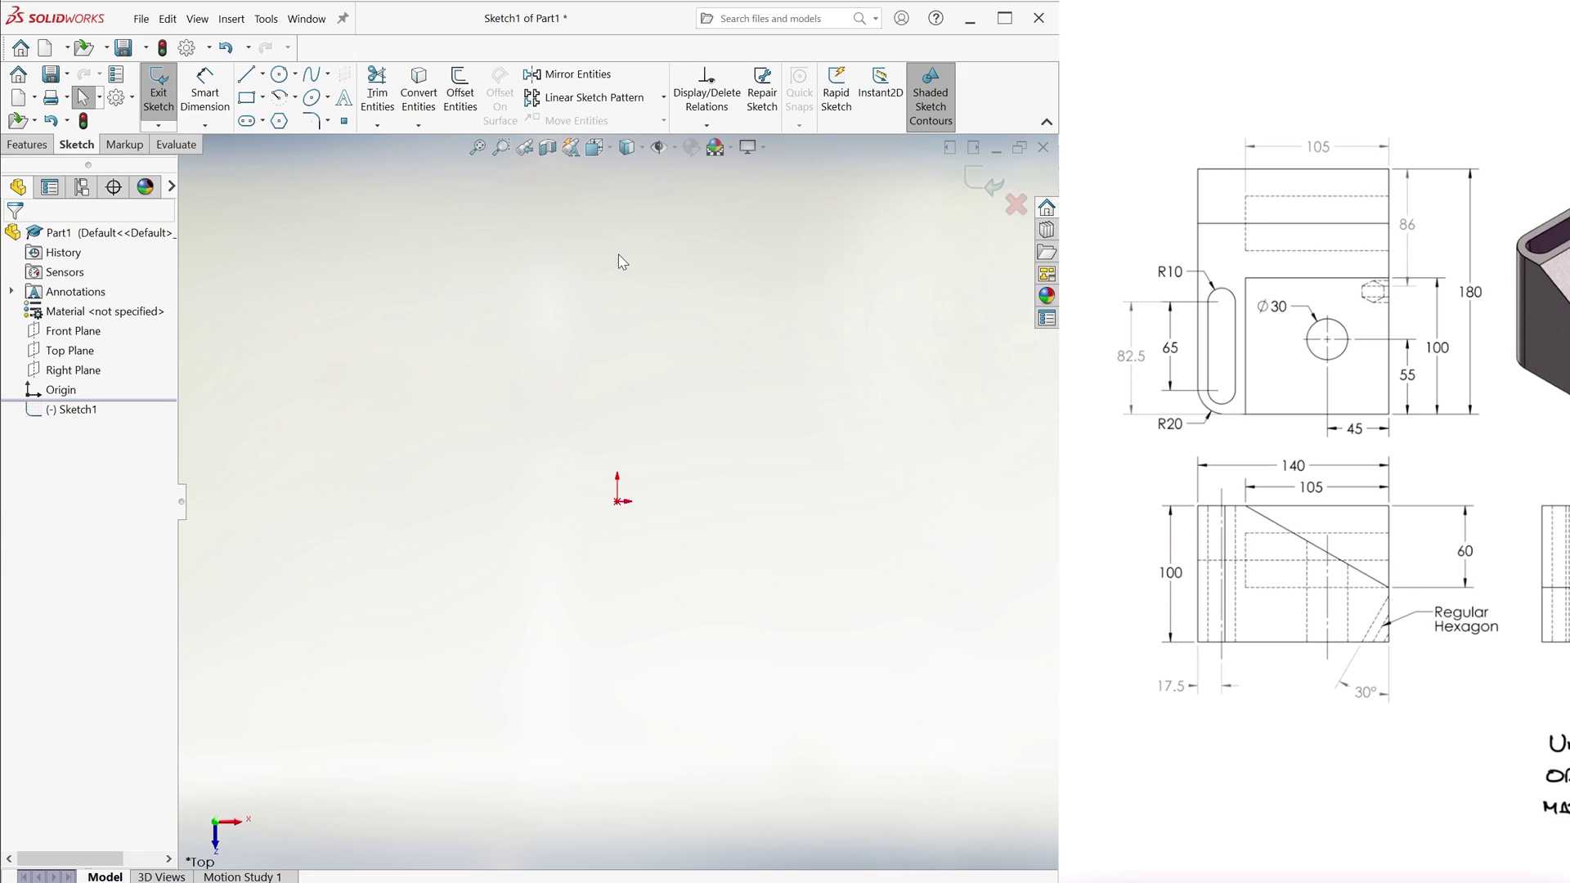
left_click(246, 97)
left_click(617, 502)
left_click(767, 280)
Dimension the rectangle 140 mm wide and 180 mm tall.
left_click(205, 91)
left_click(646, 722)
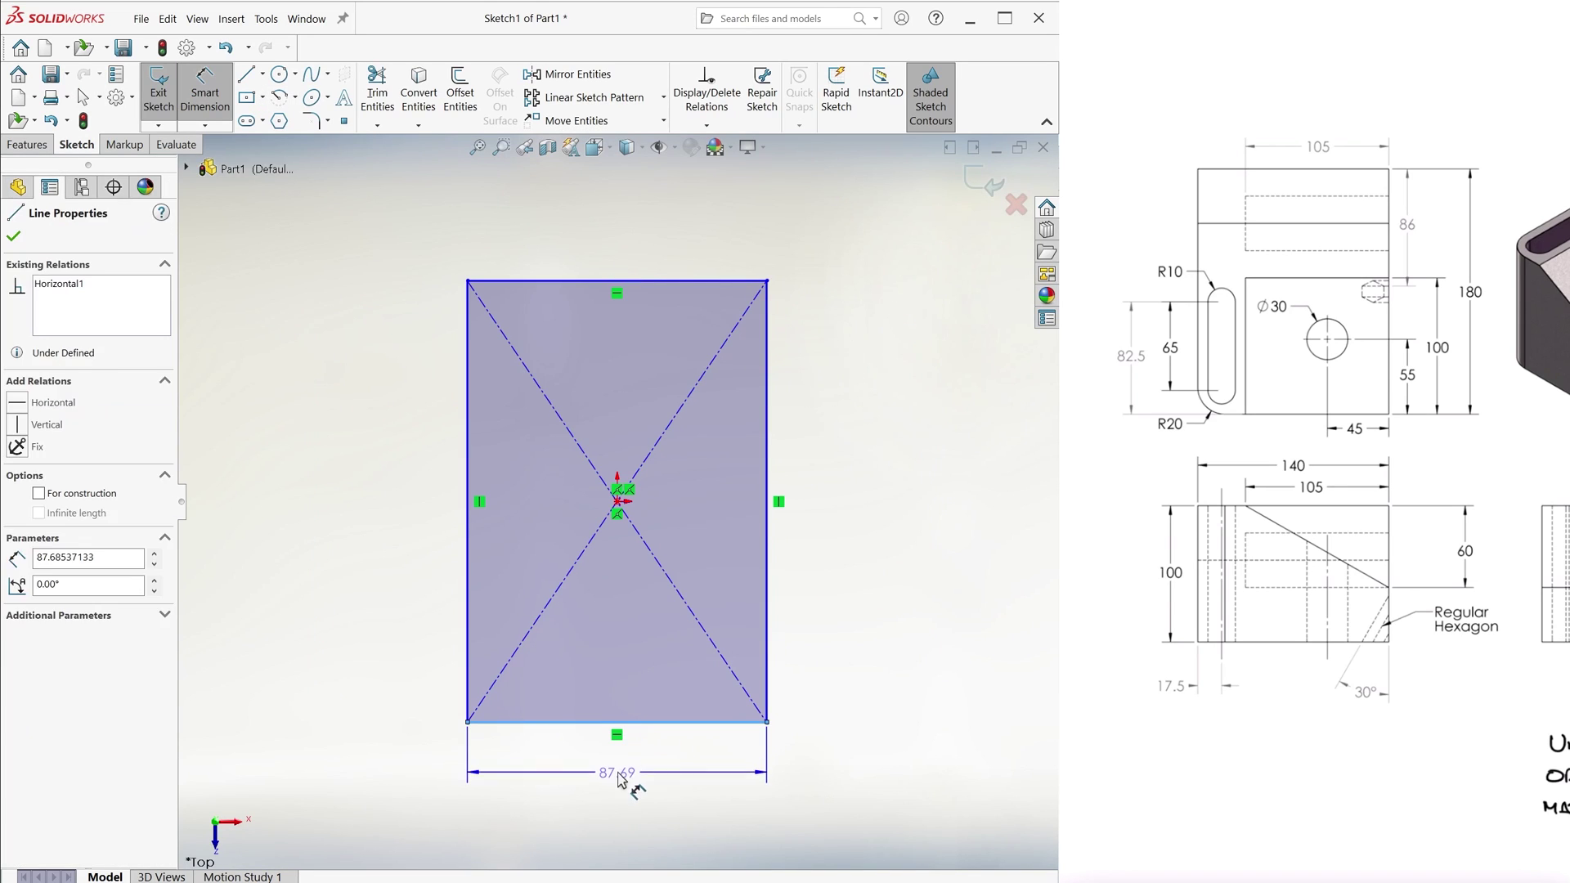
left_click(617, 771)
type("140")
key("Return")
left_click(767, 490)
left_click(930, 505)
type("180")
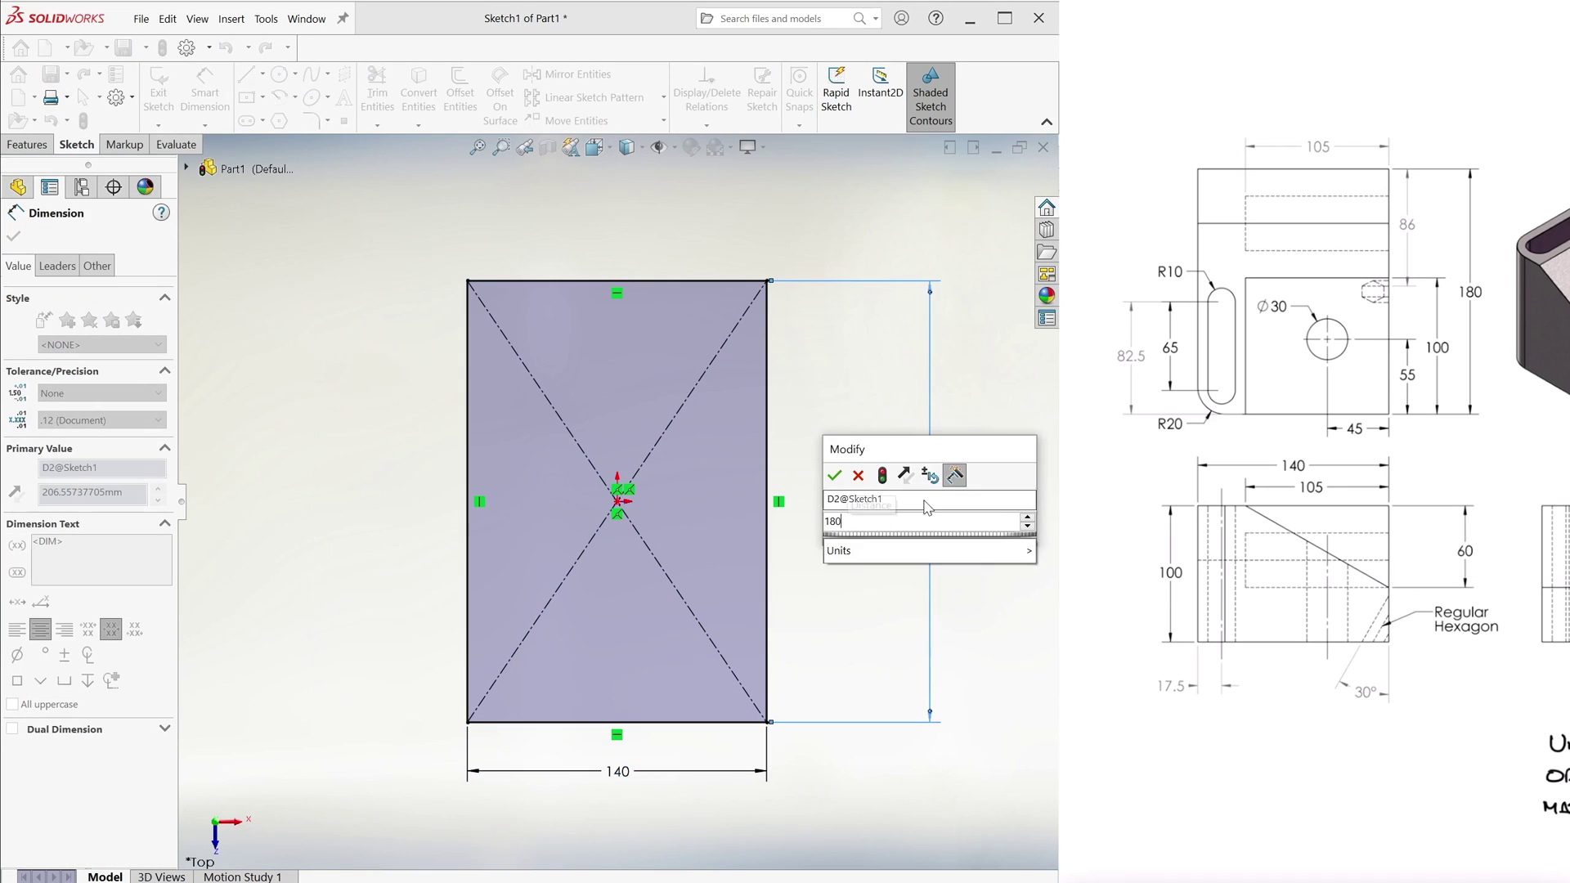
key("Return")
key("Escape")
Round the rectangle's lower-left corner with a 20 mm sketch fillet.
left_click(311, 121)
left_click(467, 693)
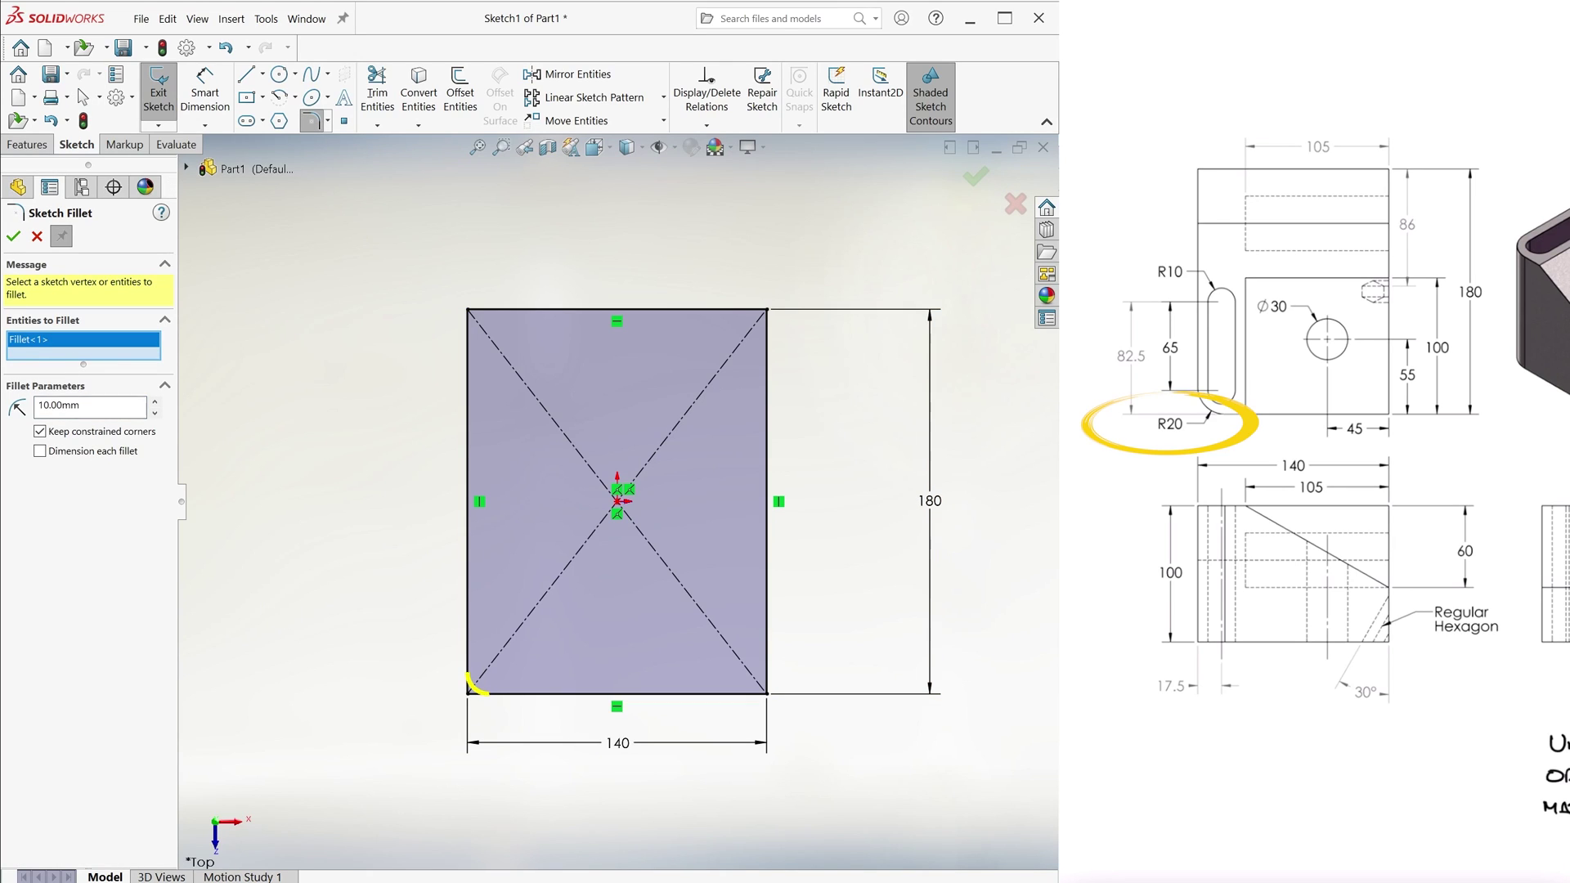
type("20")
key("Return")
Sketch a vertical straight slot near the rectangle's left edge, about 55 mm between centers and 21 mm wide.
left_click(246, 122)
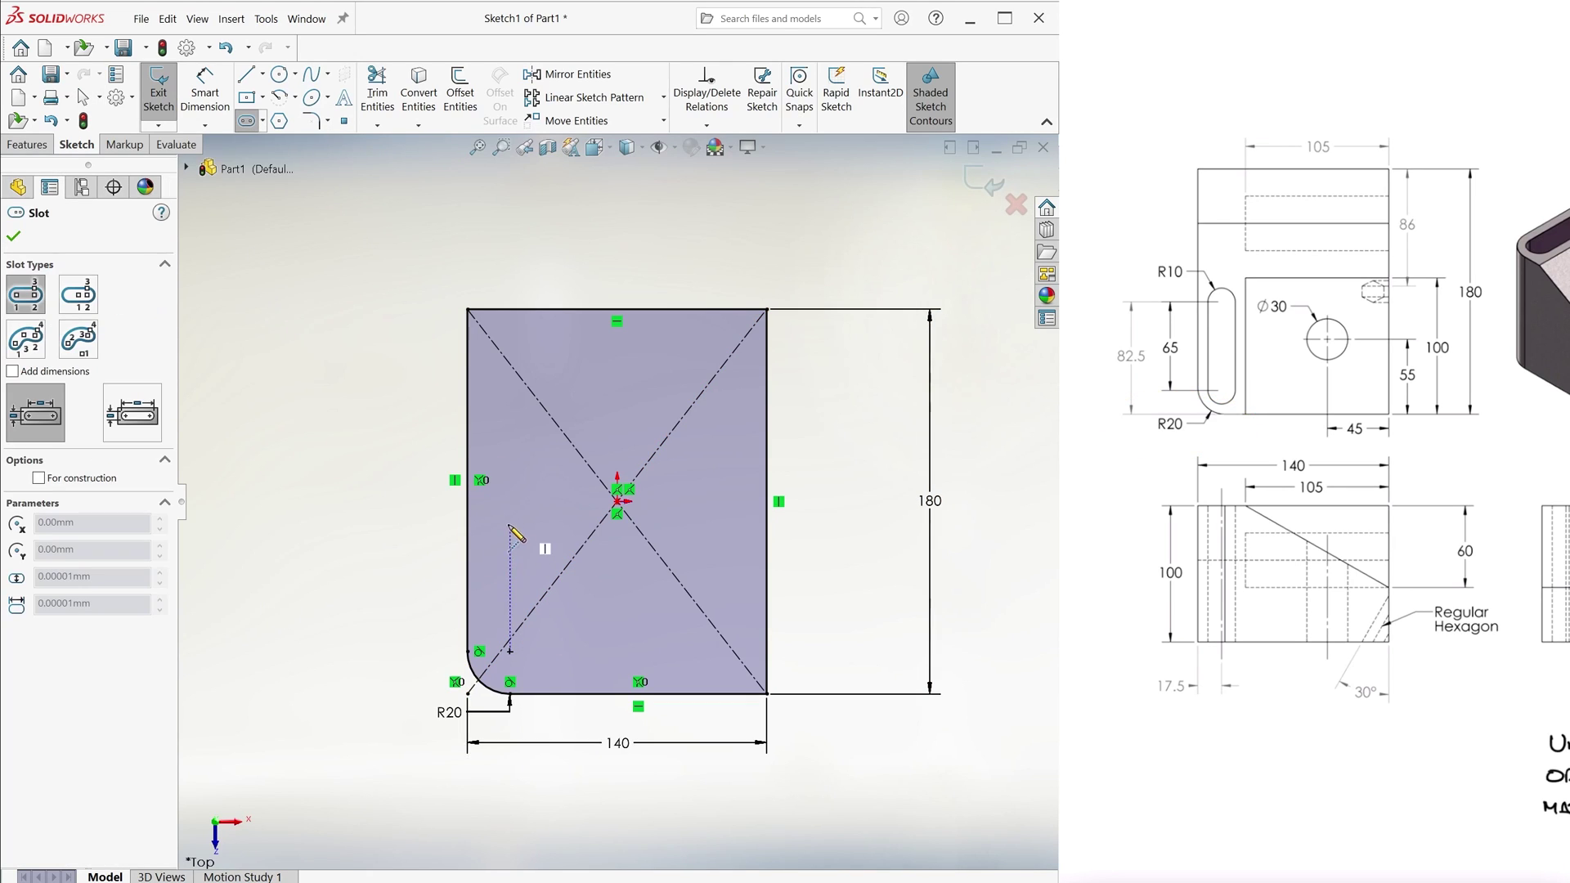
left_click(504, 513)
left_click(503, 629)
left_click(522, 644)
Set the slot's center-to-center length to 65 mm and its end arc radius to 10 mm.
key("d")
left_click(505, 603)
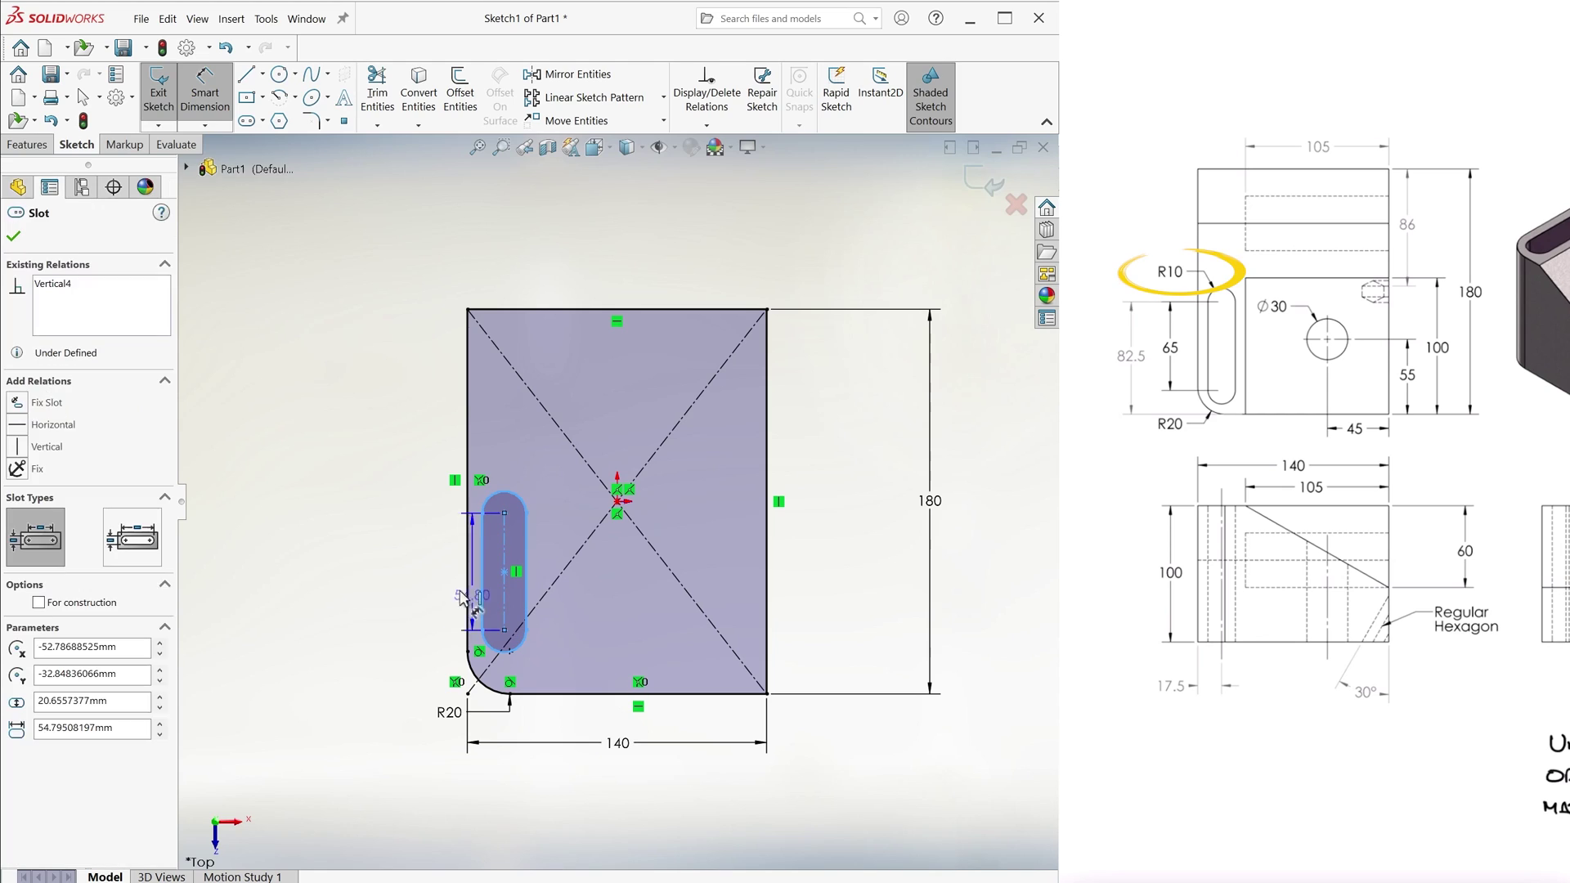
left_click(408, 571)
type("65")
key("Return")
left_click(488, 476)
left_click(400, 433)
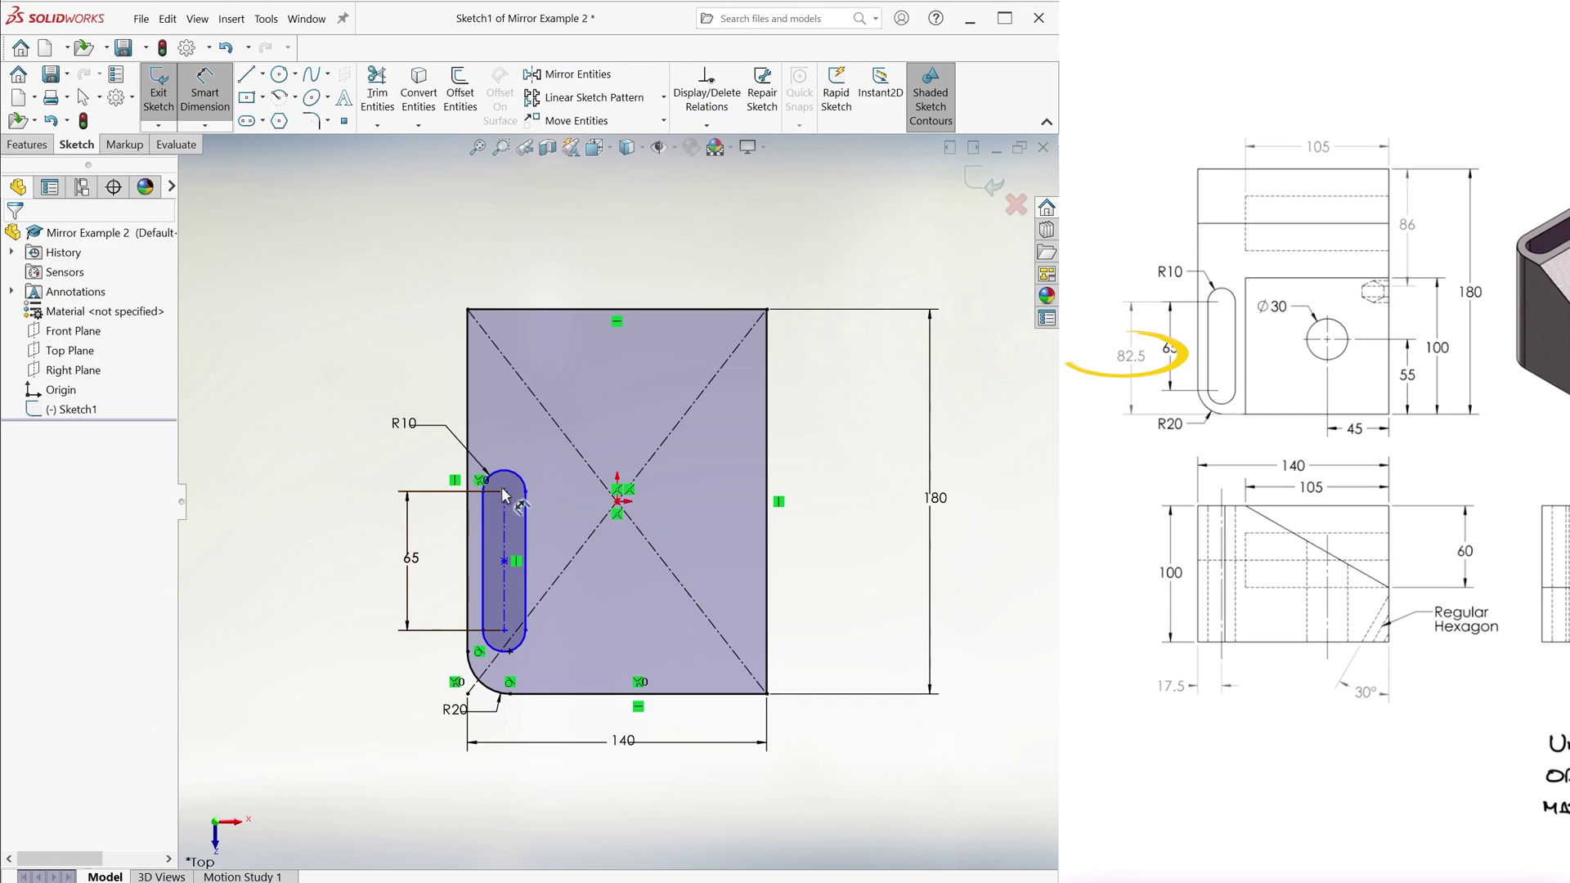
Position the slot with its upper center 82.5 mm above the bottom edge and its centerline 17.5 mm from the left edge.
left_click(502, 491)
left_click(573, 694)
left_click(350, 589)
type("82.5")
key("Return")
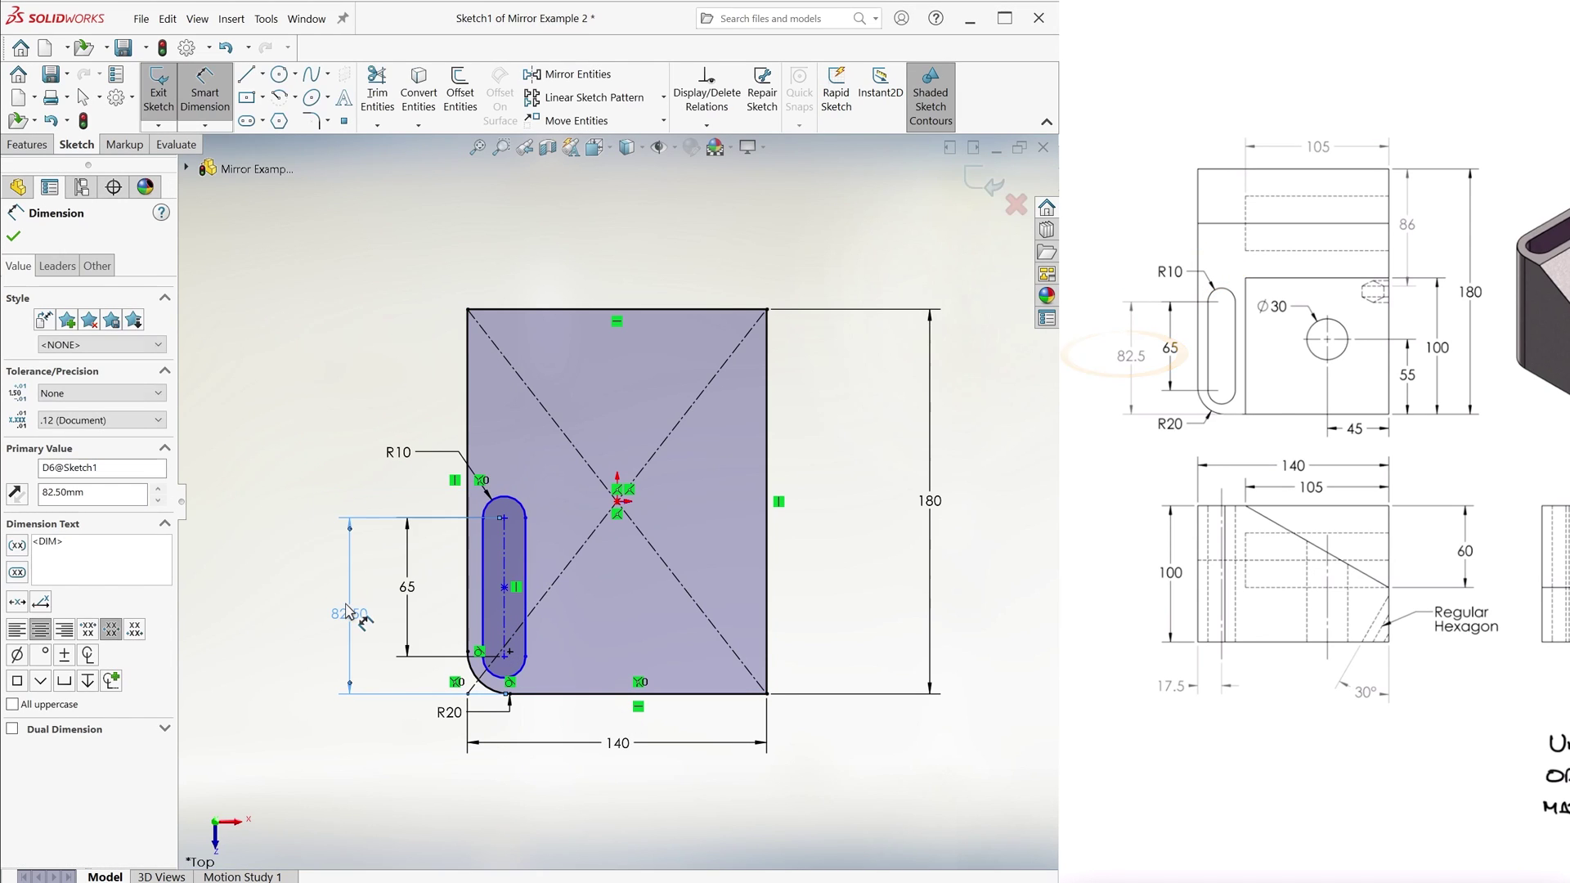
left_click(467, 573)
left_click(504, 654)
left_click(401, 784)
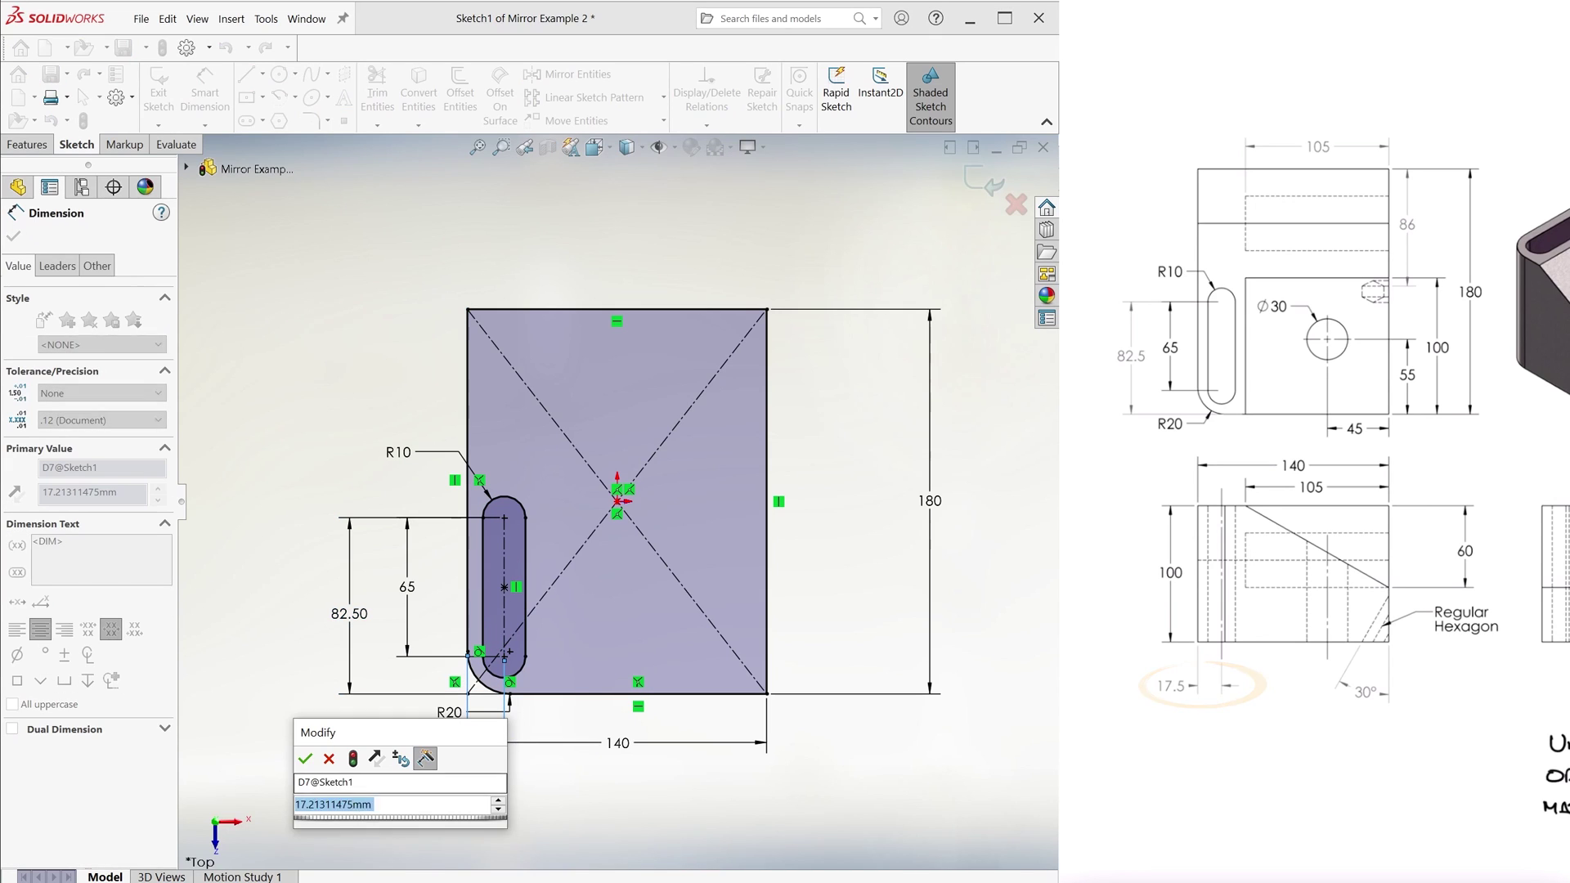
type("17.5")
key("Return")
Sketch a circle in the lower-right area of the rectangle and set its diameter to 30 mm.
key("c")
left_click(696, 579)
left_click(724, 604)
key("d")
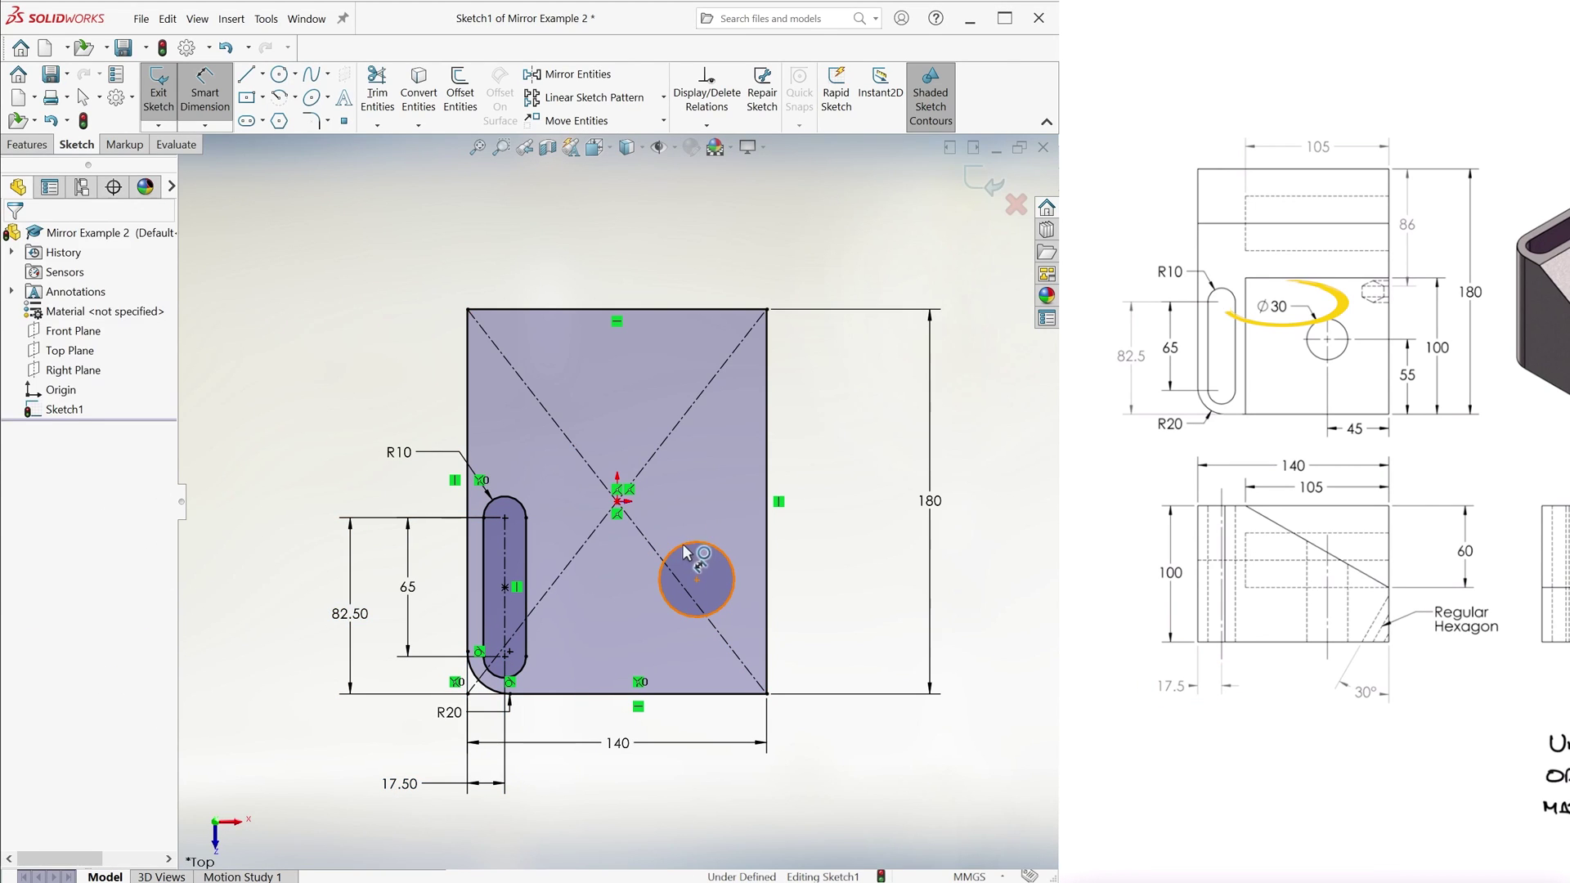
left_click(678, 548)
left_click(582, 511)
type("30")
key("Return")
Position the circle's center 45 mm from the right edge and 55 mm above the bottom edge.
left_click(696, 578)
left_click(766, 584)
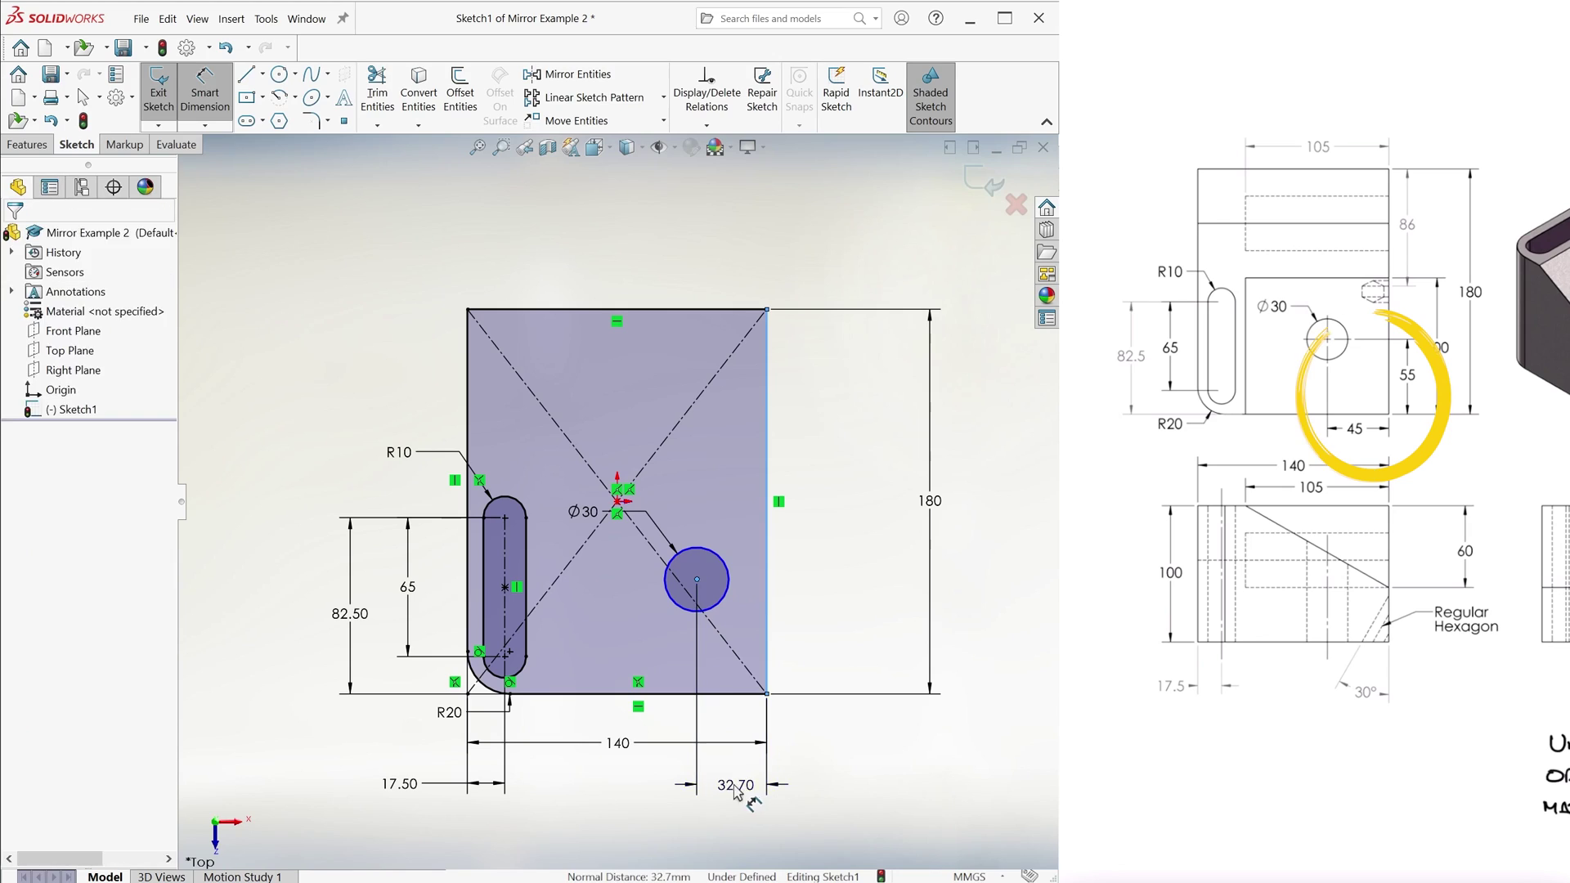
left_click(736, 785)
type("45")
key("Return")
left_click(670, 579)
left_click(700, 694)
left_click(812, 631)
type("55")
key("Return")
key("Escape")
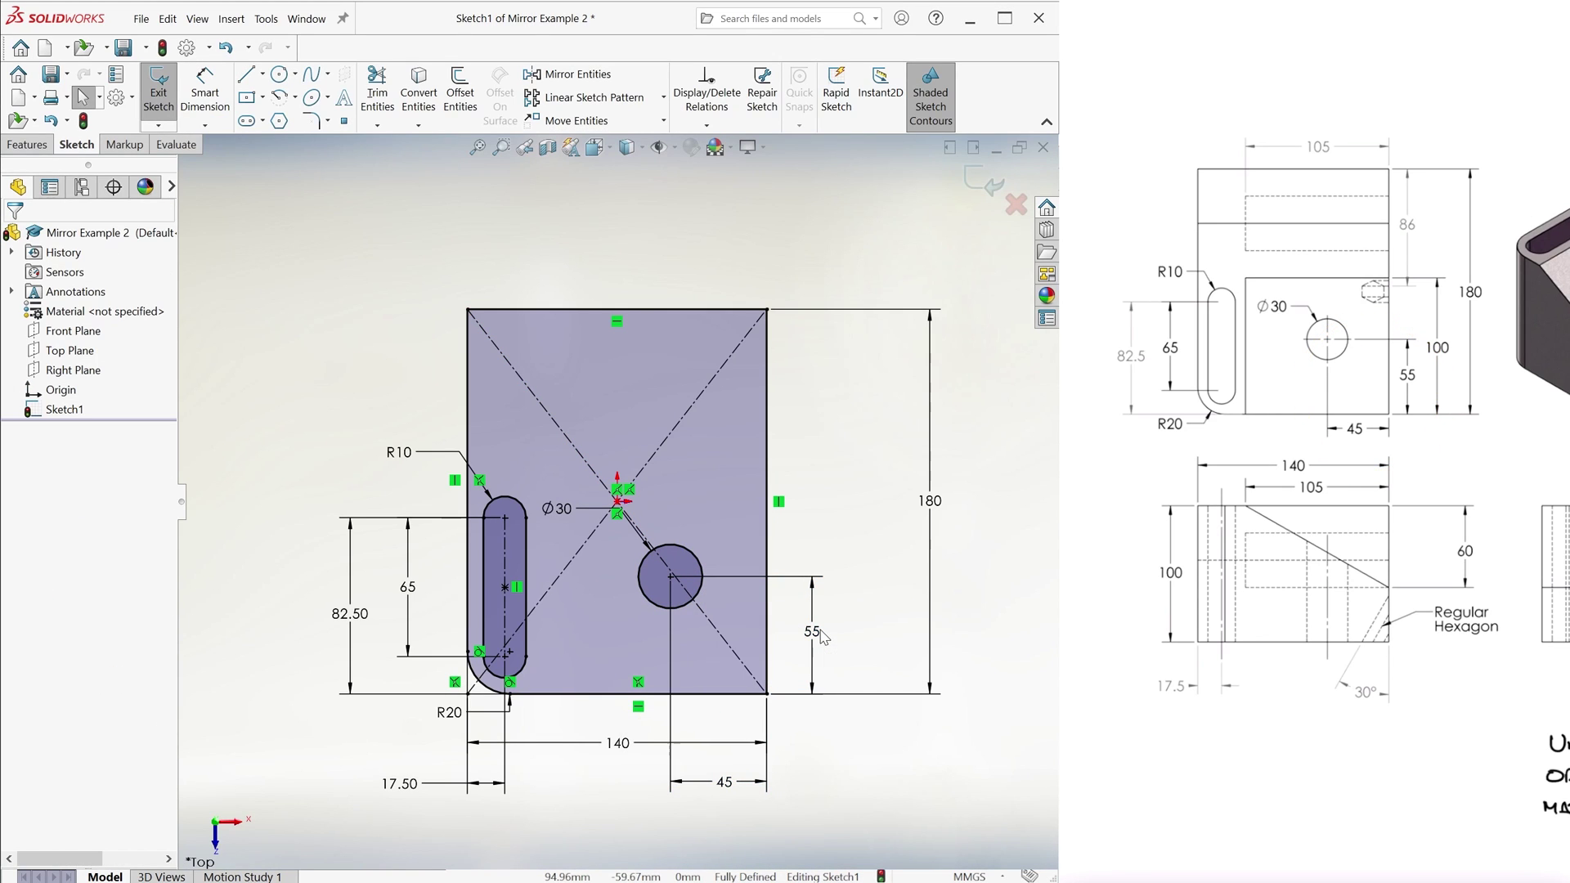
Extrude the profile upward 100 mm with a blind end condition and show the part in isometric view.
type("e")
type("100.00mm")
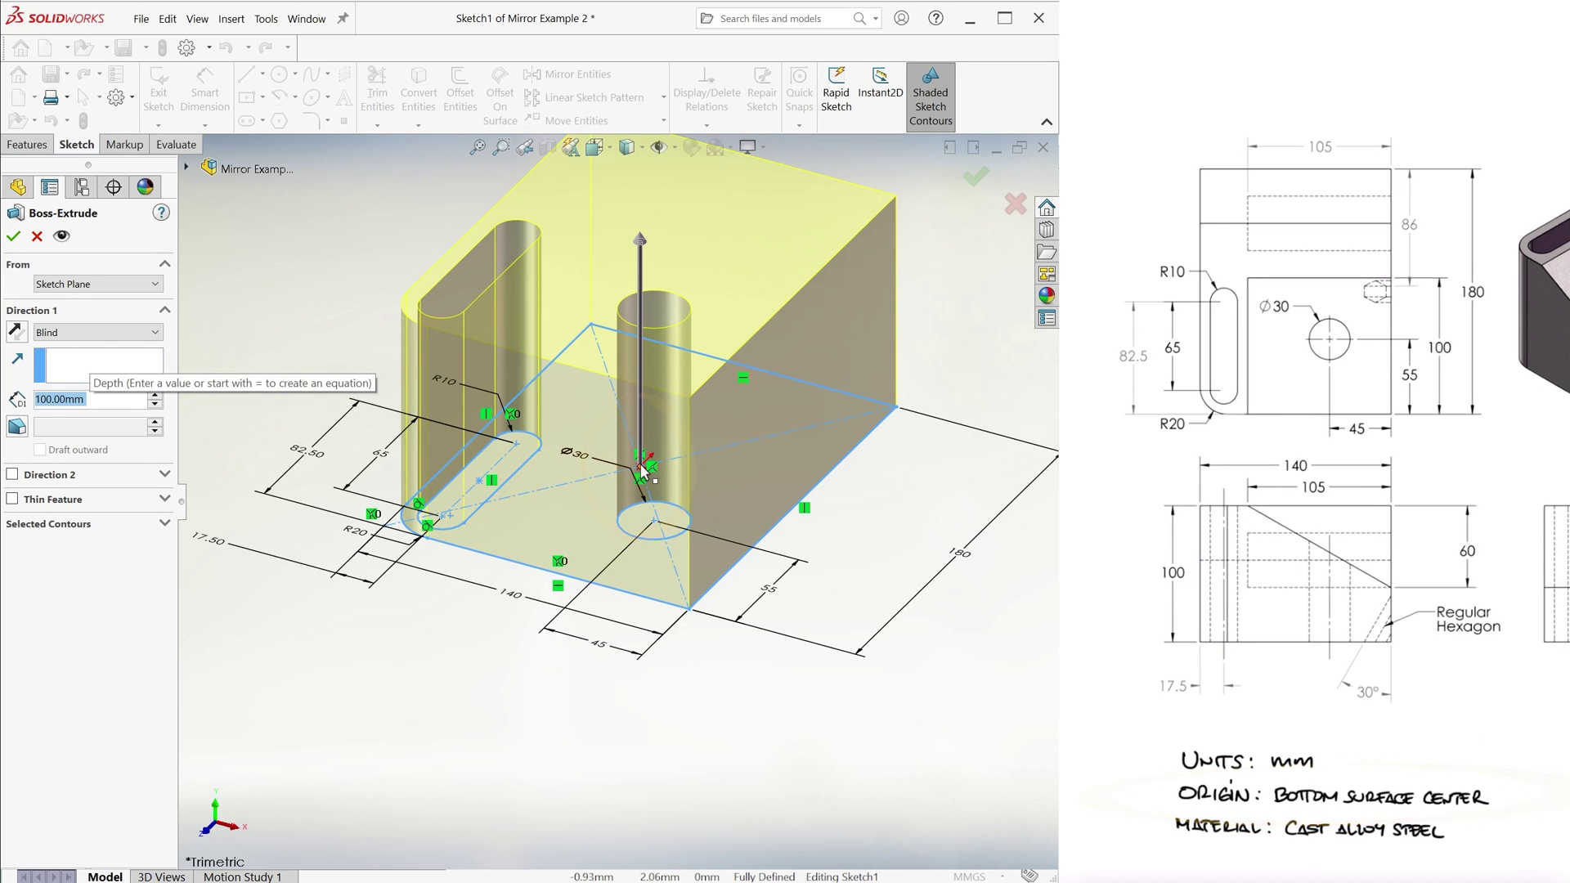
left_click(975, 176)
key("ctrl+7")
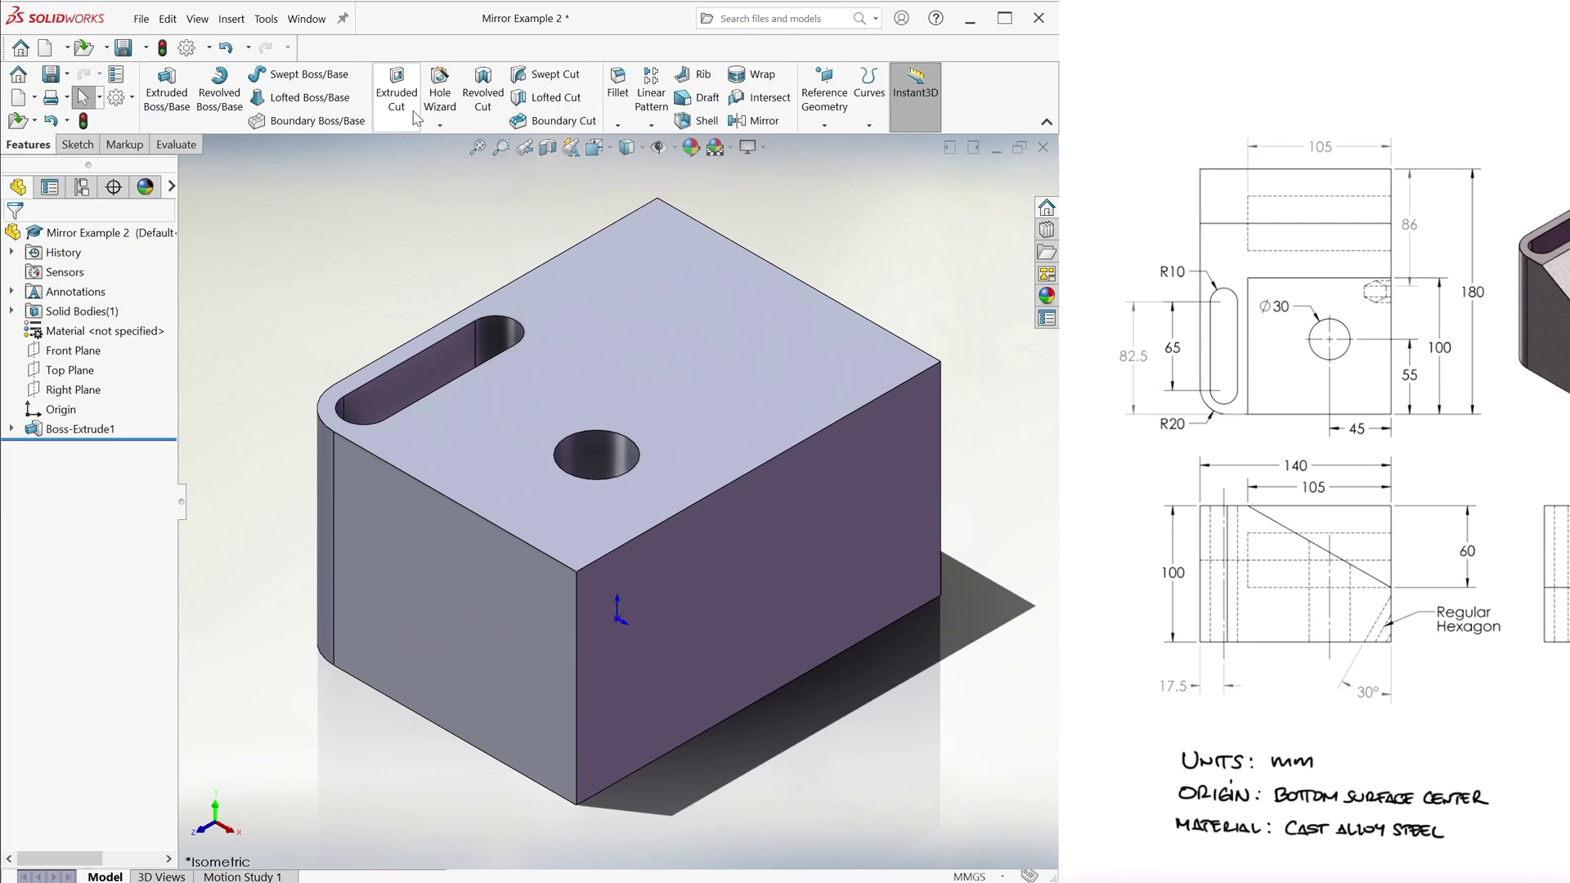
Start an extruded cut on the front face and sketch a closed triangle at its upper-right corner, about 39 mm tall.
left_click(397, 96)
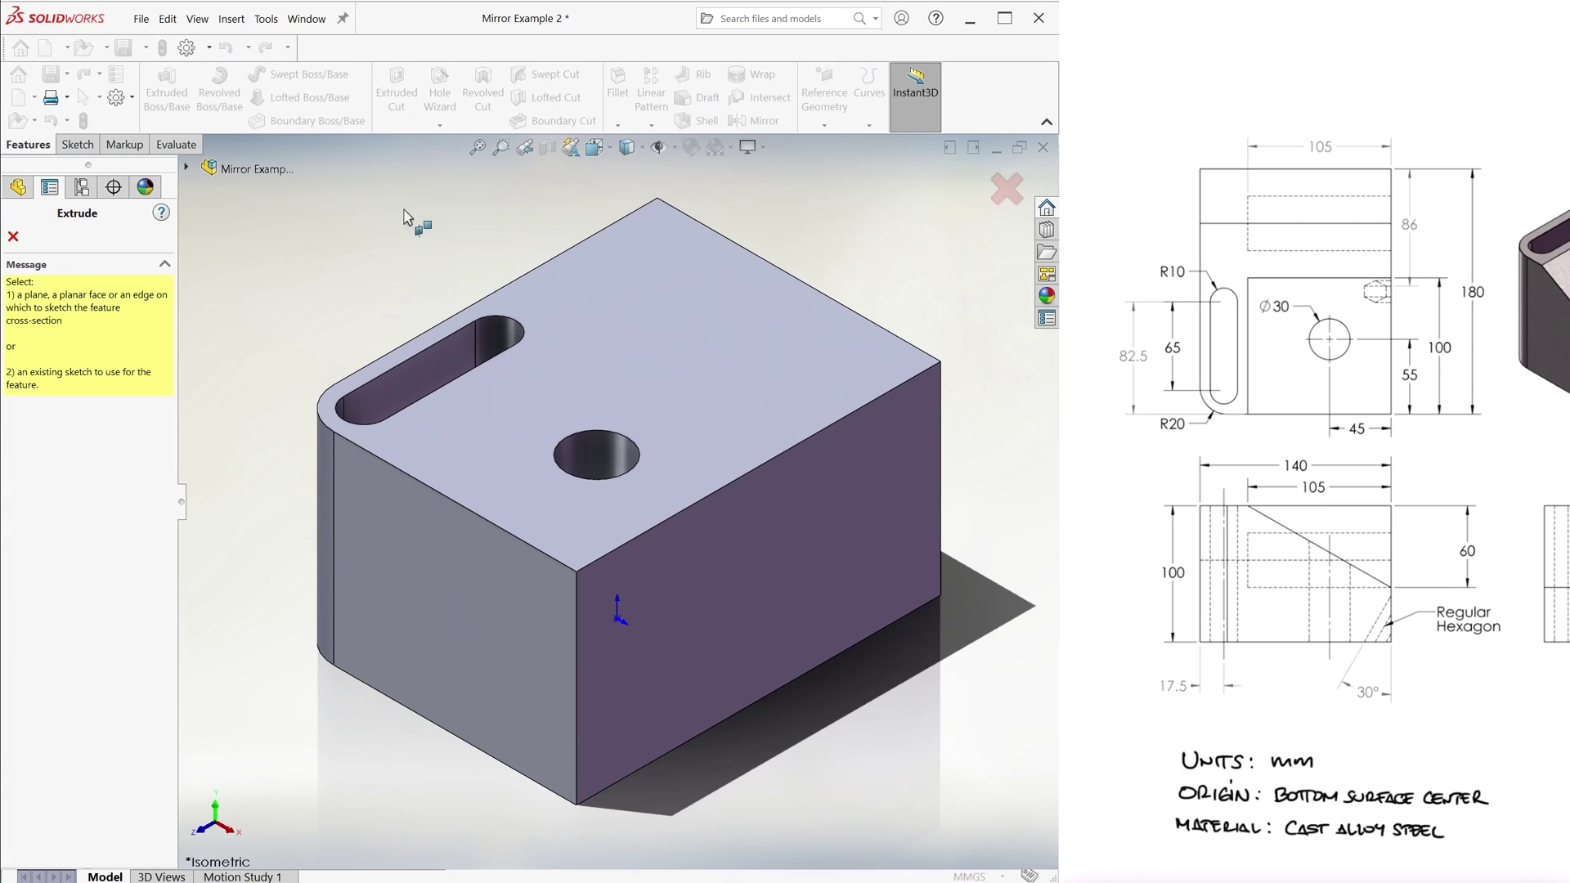
left_click(421, 603)
key("l")
left_click(586, 326)
left_click(836, 326)
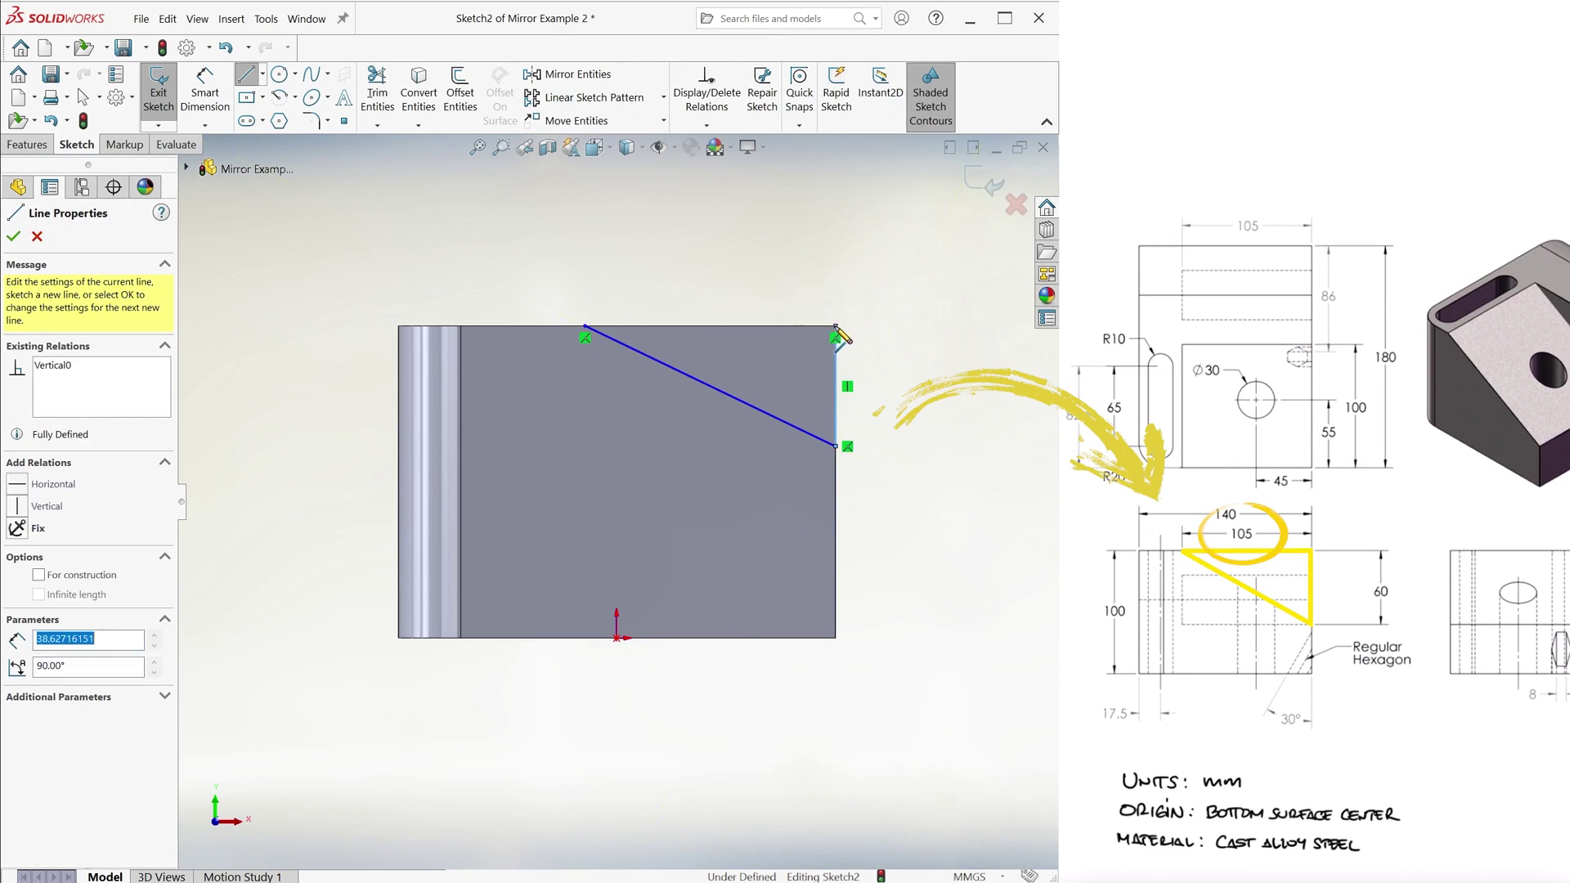
left_click(585, 326)
Dimension the triangle's horizontal side to 105 mm and its vertical side to 60 mm.
key("d")
left_click(671, 326)
left_click(708, 278)
type("105")
key("Return")
left_click(835, 378)
left_click(925, 389)
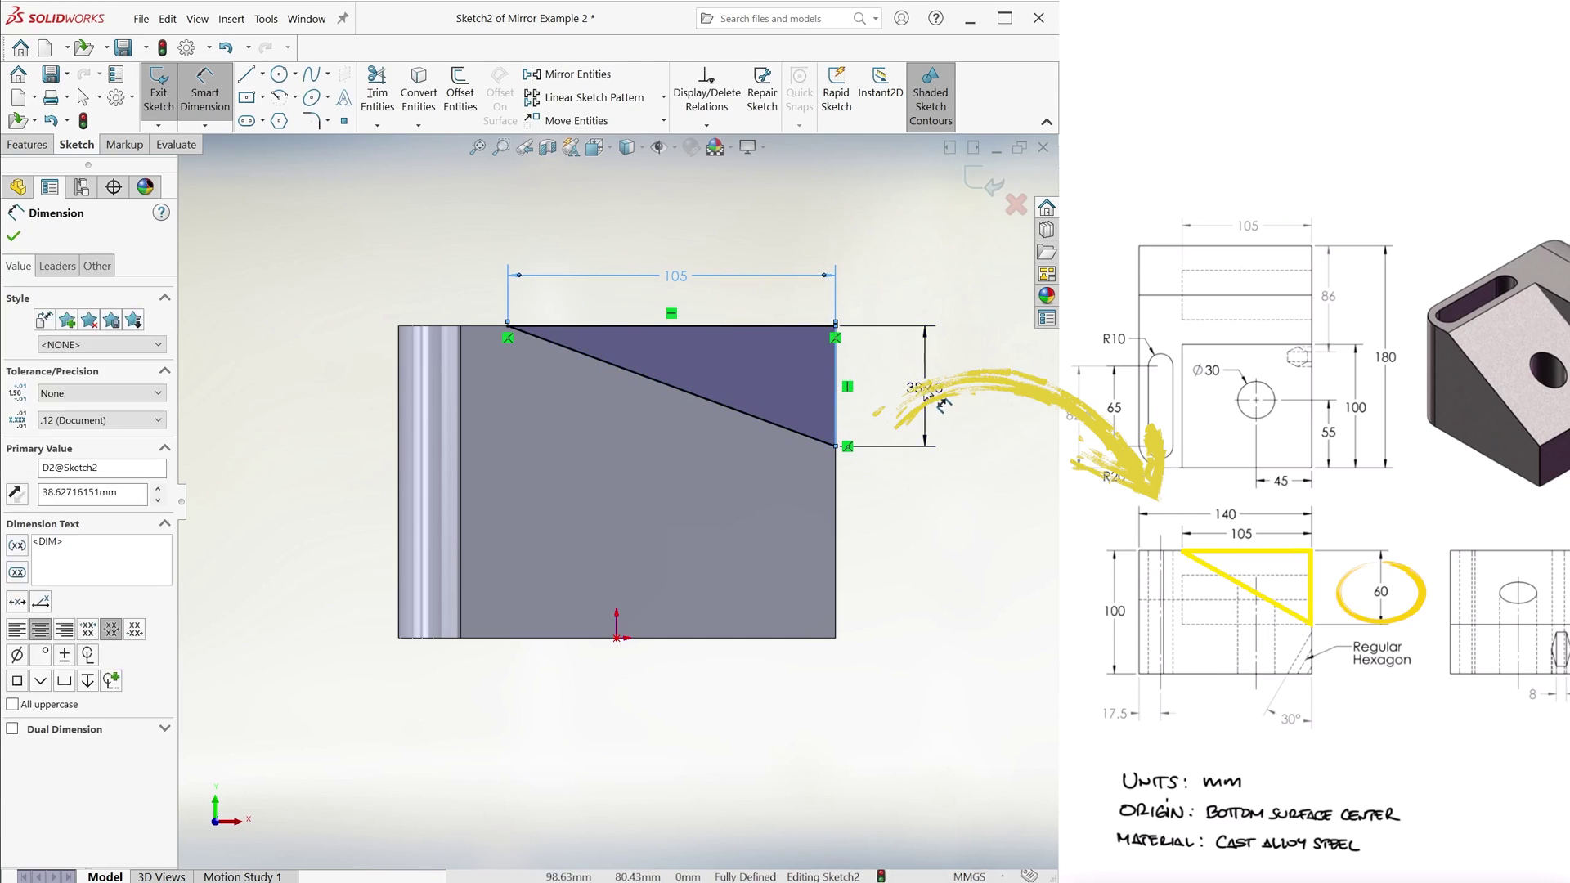
type("60")
key("Return")
Cut the triangular profile into the block to a blind depth of 100 mm.
left_click(985, 181)
key("f")
middle_click_drag(736, 401, 563, 409)
scroll(563, 409, "down", 2)
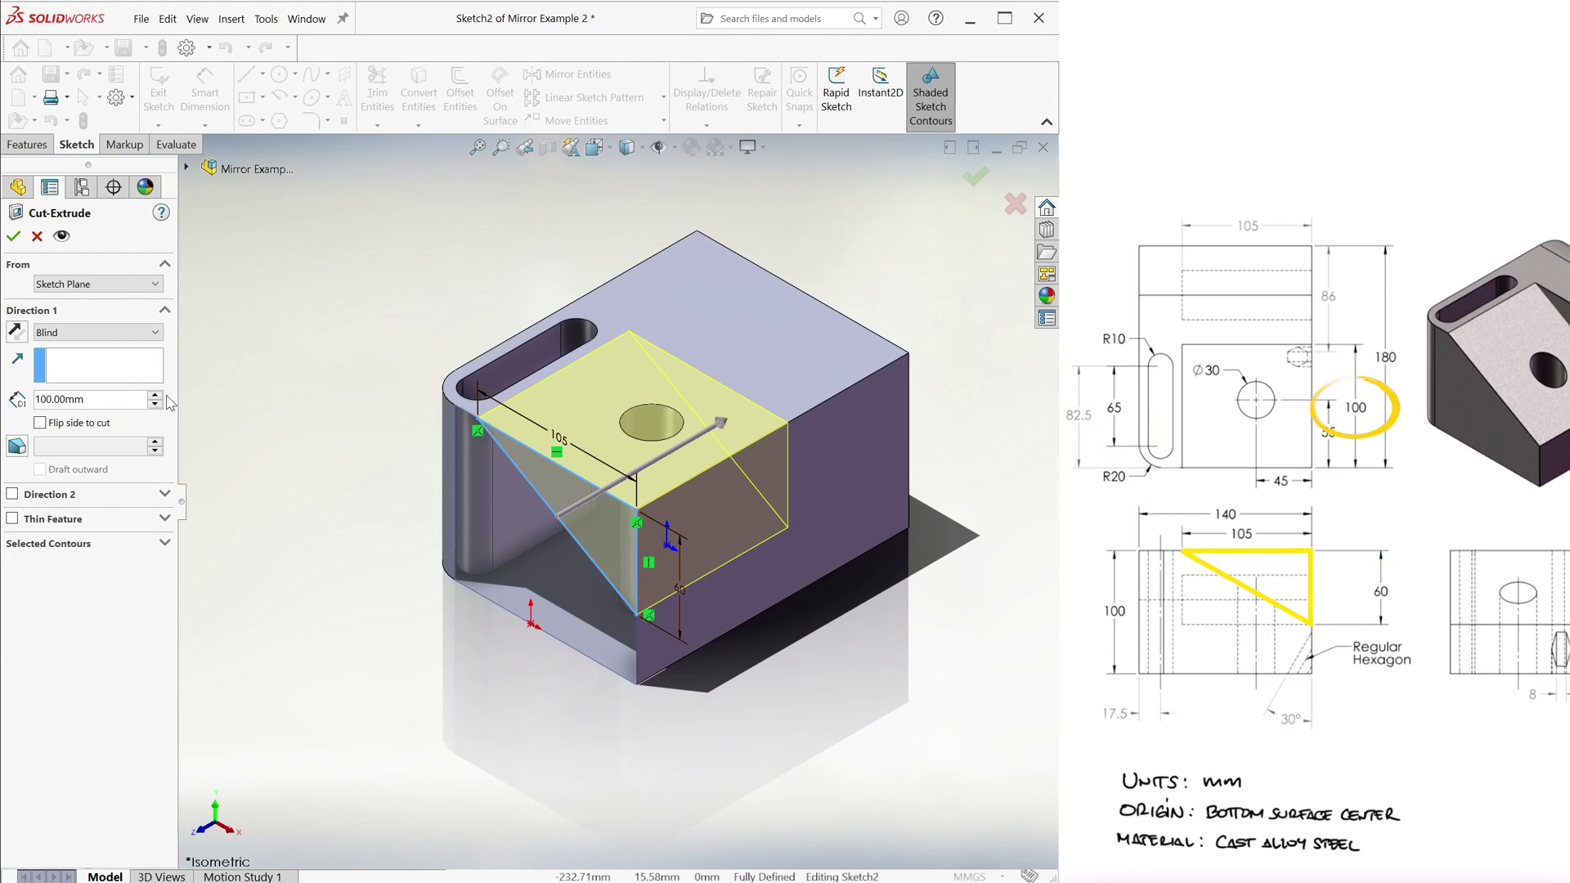
left_click(13, 236)
Fillet the block's outer rear top edge with a 40 mm radius.
left_click(617, 85)
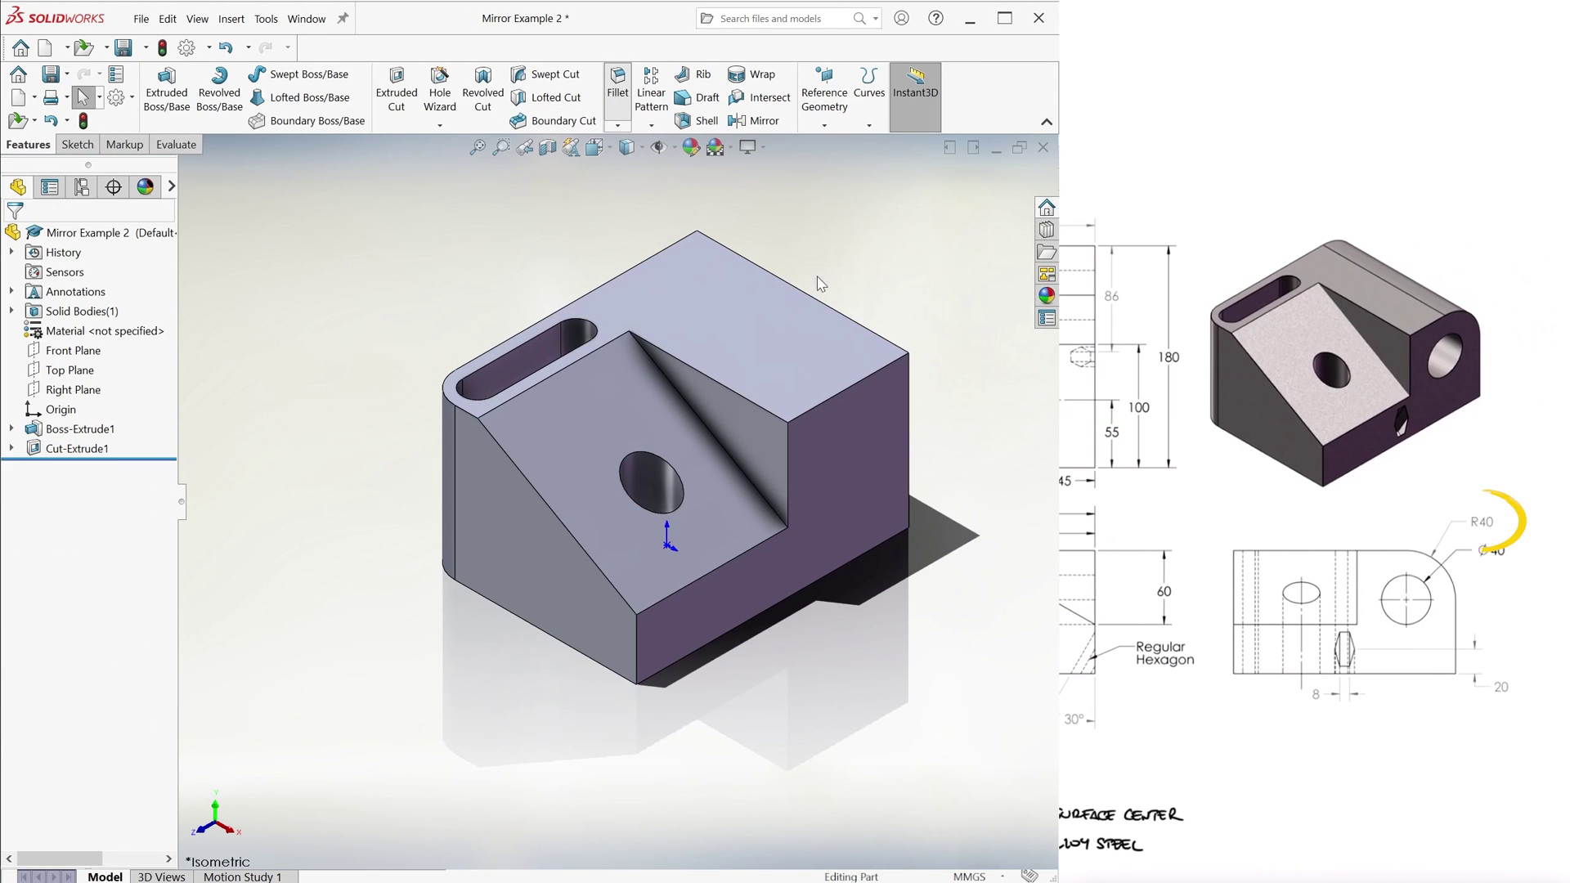
left_click(834, 309)
type("40")
key("Return")
left_click(14, 237)
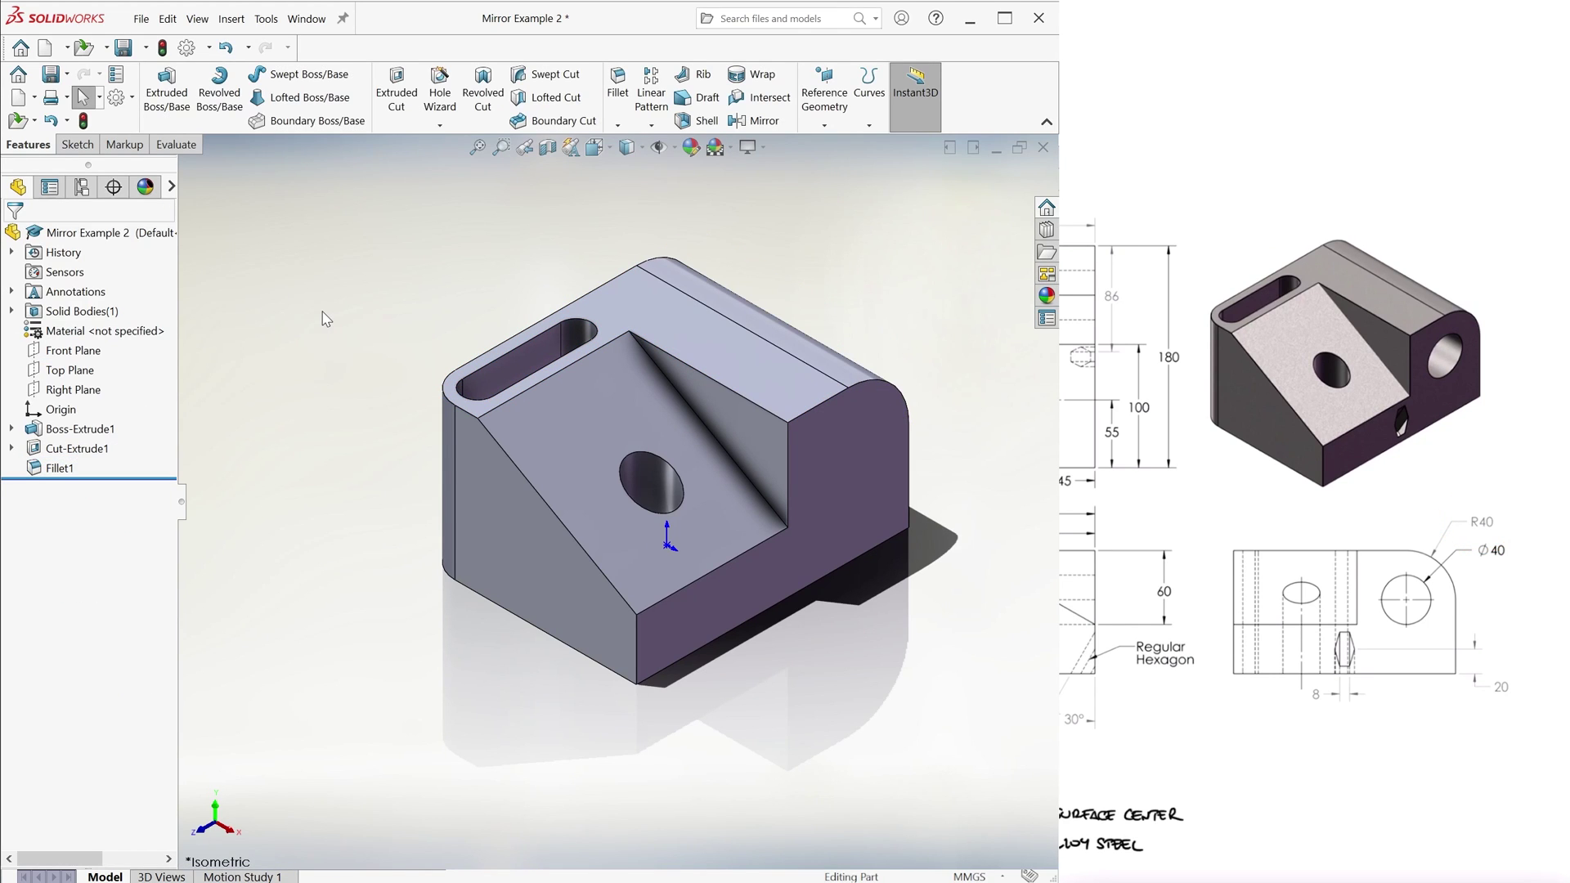
Start an extruded cut on the right end face and sketch a circle in its raised portion below the fillet.
left_click(396, 90)
left_click(852, 479)
left_click(279, 74)
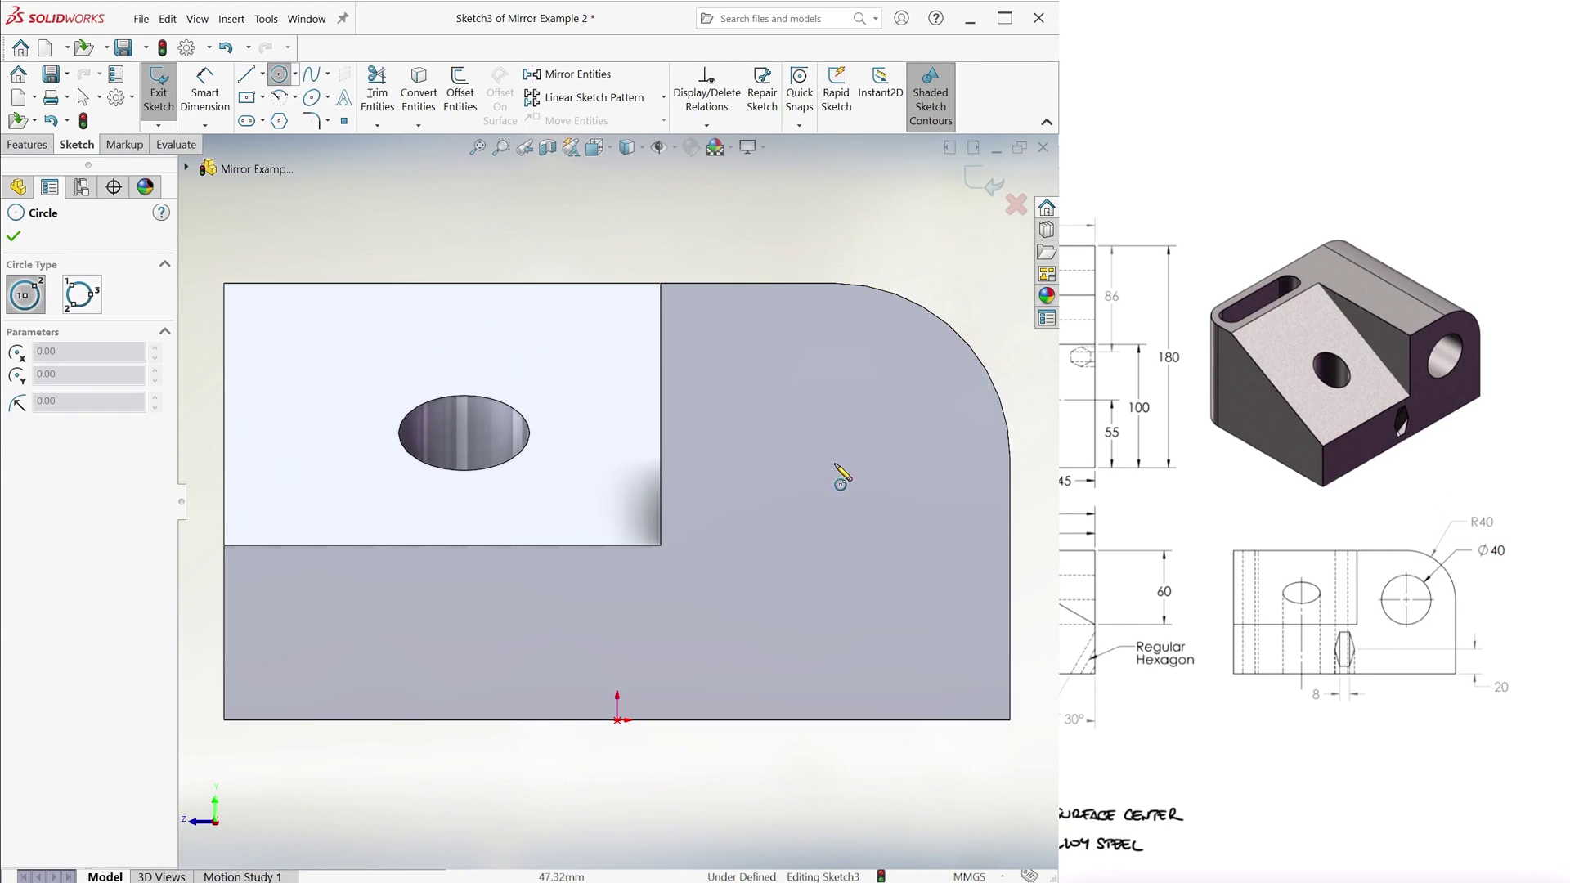
left_click(839, 465)
left_click(902, 502)
Set the diameter of the circle on the end face to 40 mm.
right_click_drag(903, 502, 899, 425)
left_click(884, 402)
left_click(985, 257)
type("40")
key("Return")
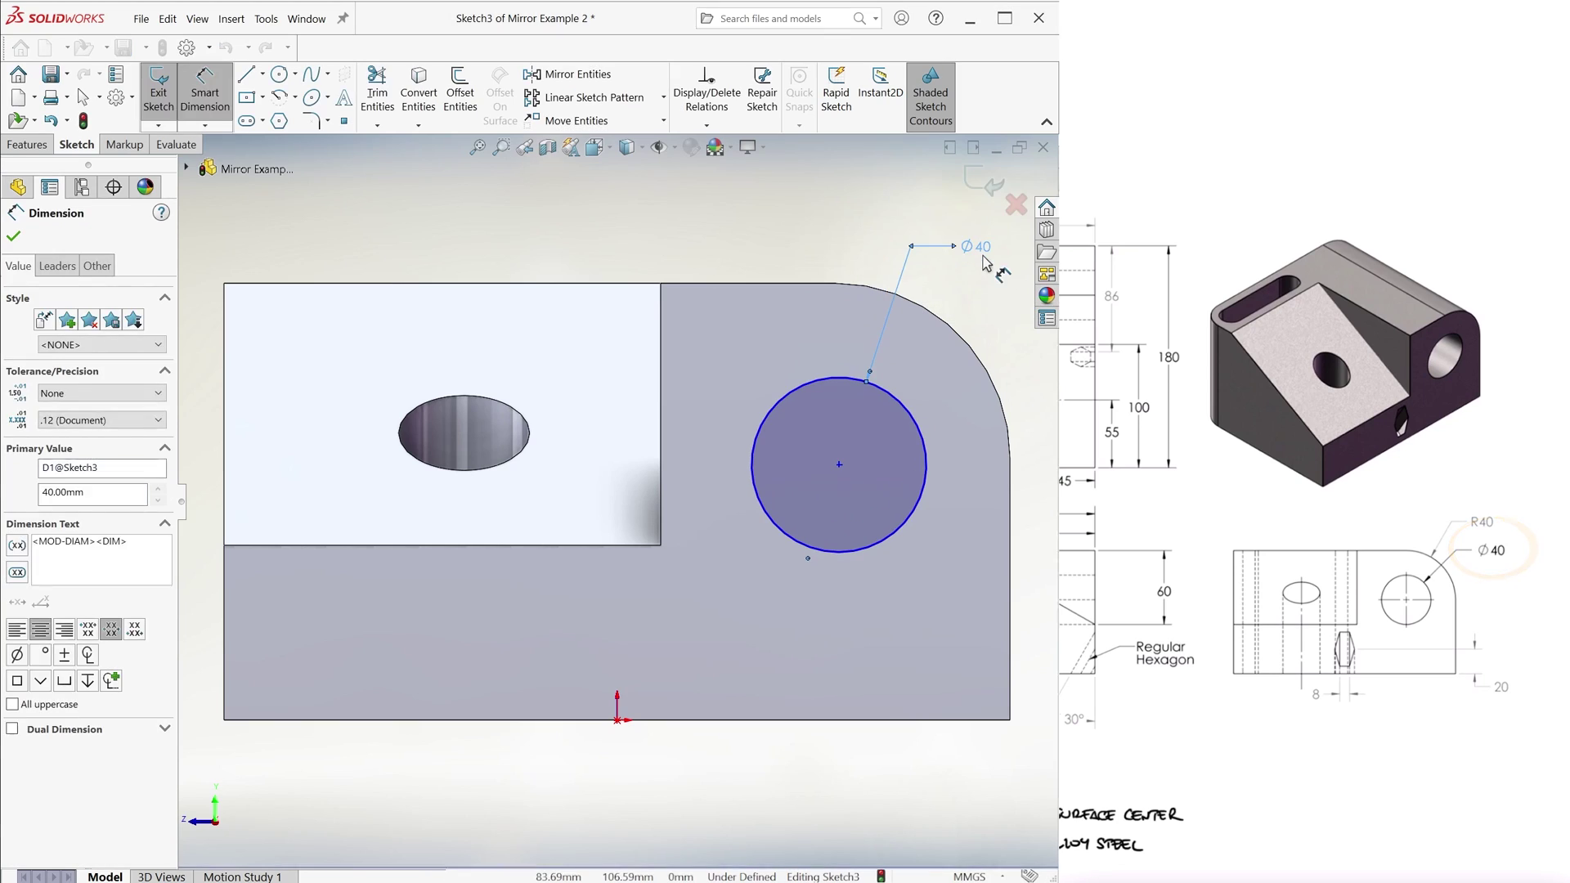
key("Escape")
Align the circle's center vertically with the point where the fillet meets the flat top edge.
left_click(839, 465)
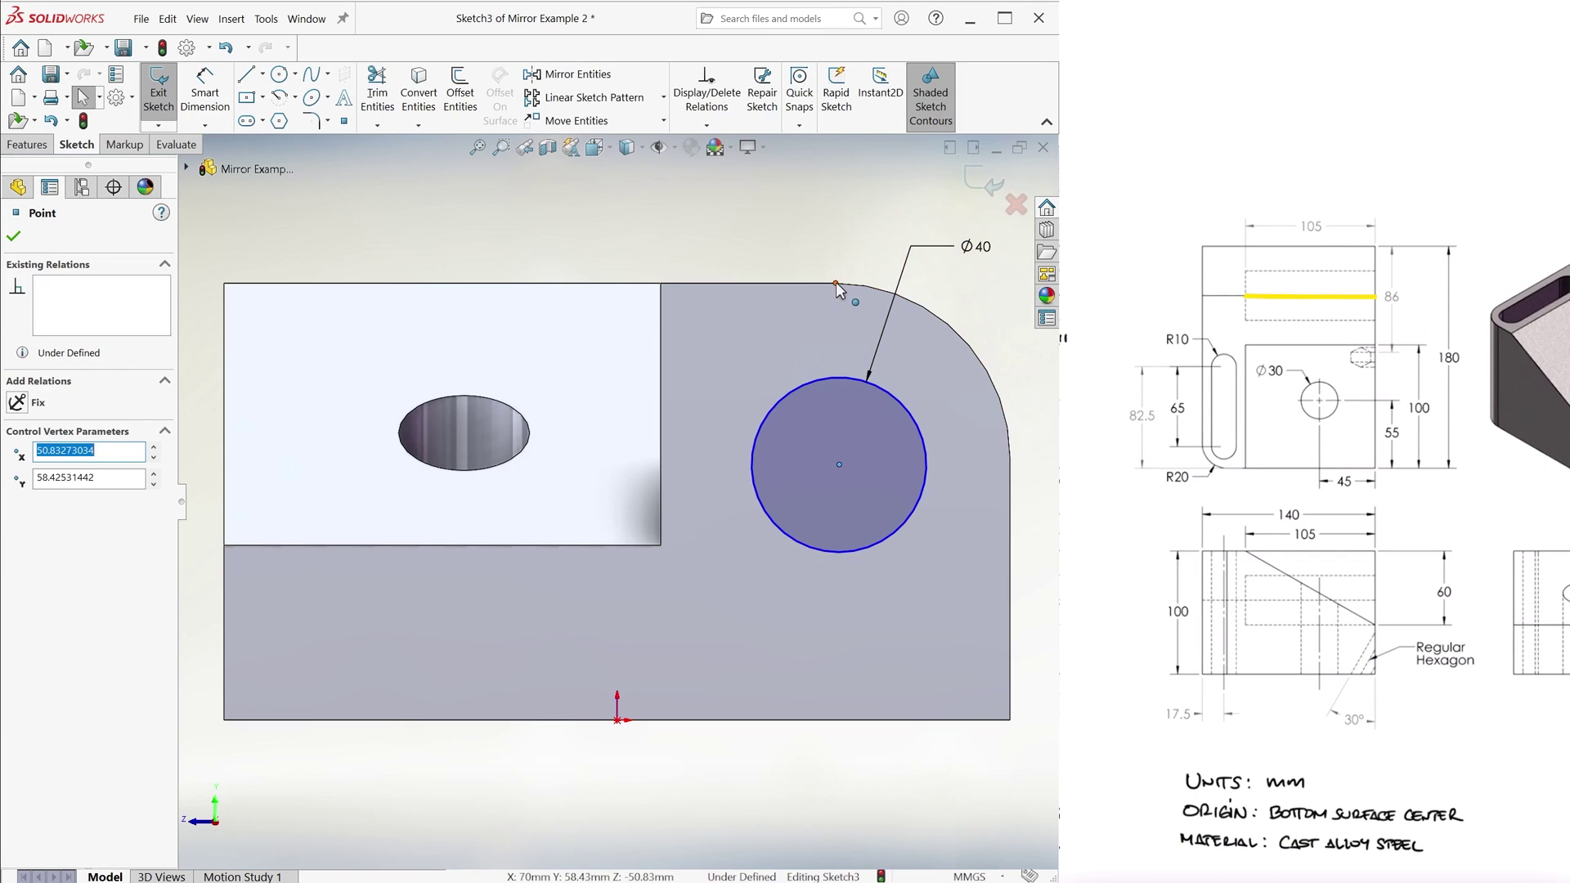
left_click(835, 283, "ctrl")
left_click(20, 499)
left_click(297, 246)
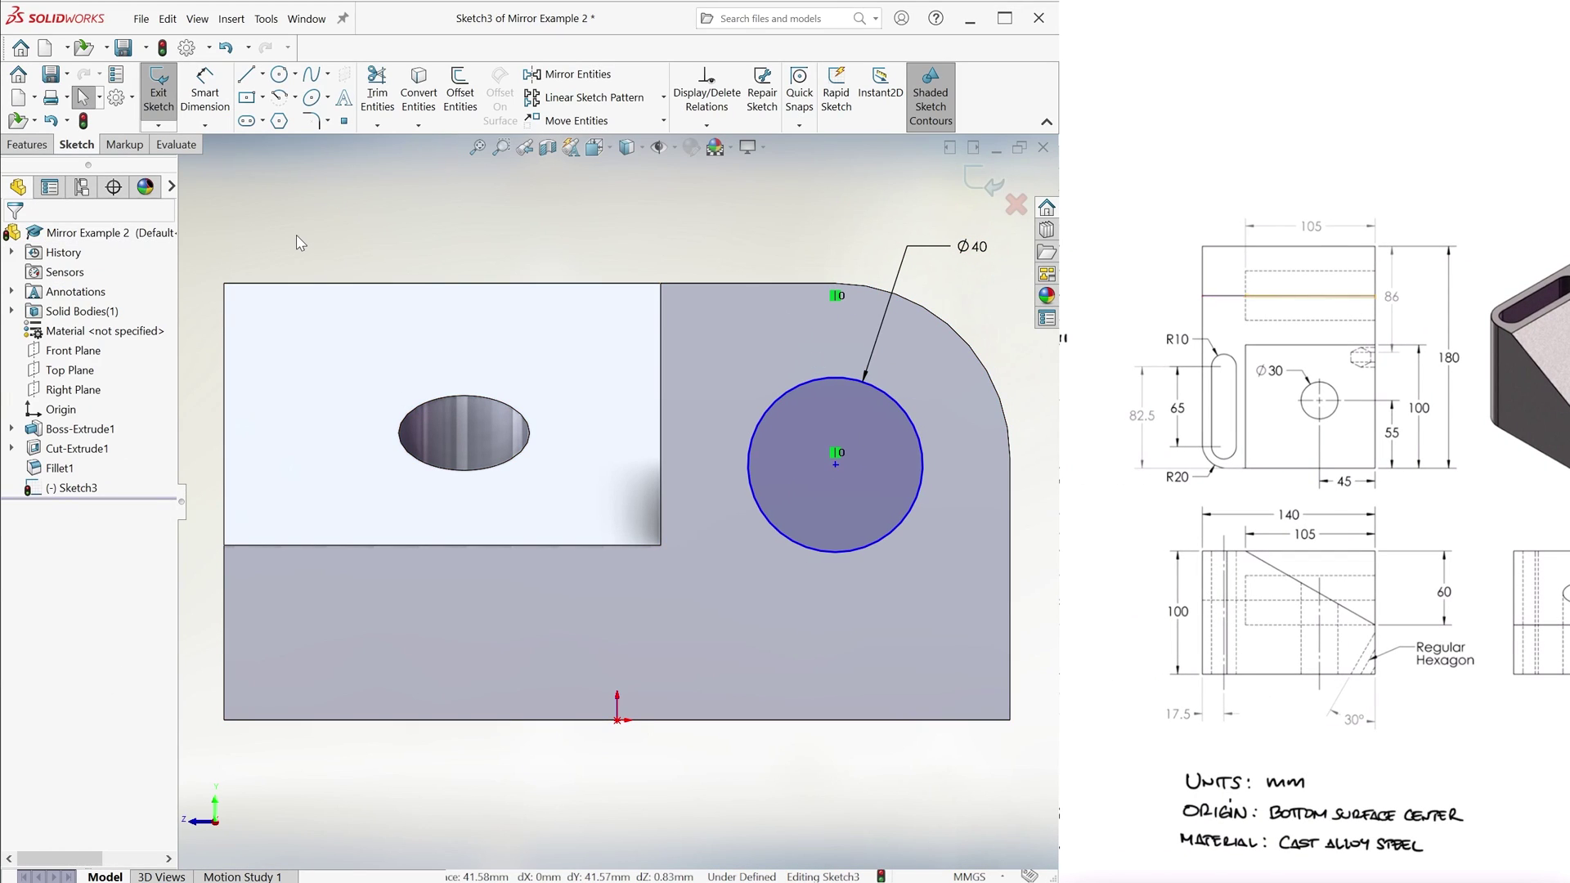
Make the circle tangent to the line of the horizontal lower edge of the sloped face.
left_click(846, 551)
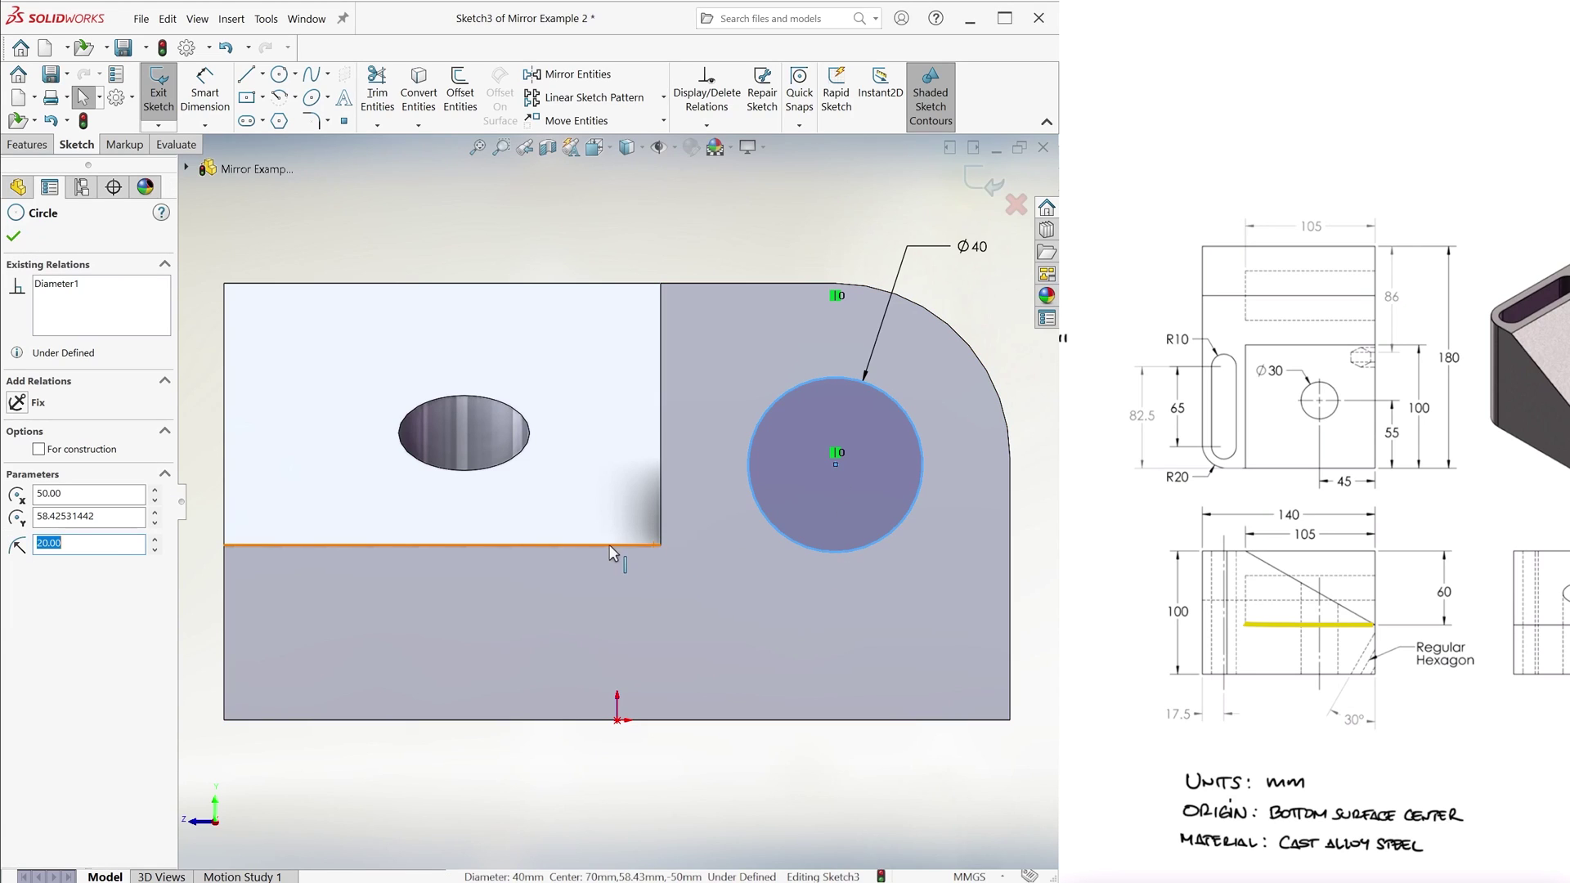
left_click(425, 544, "ctrl")
left_click(16, 475)
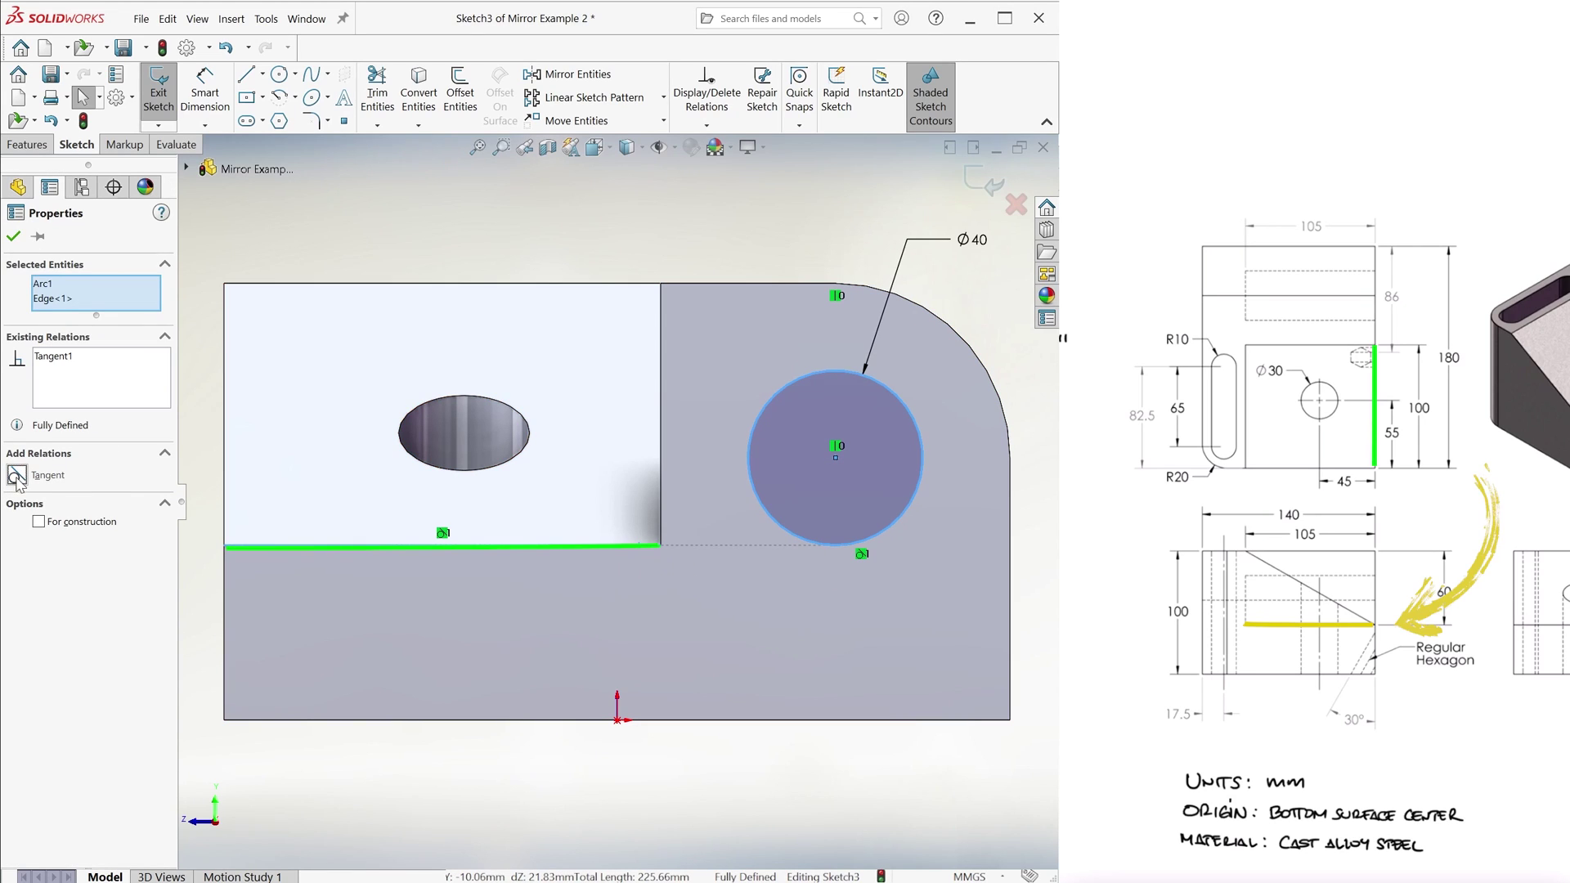
left_click(14, 238)
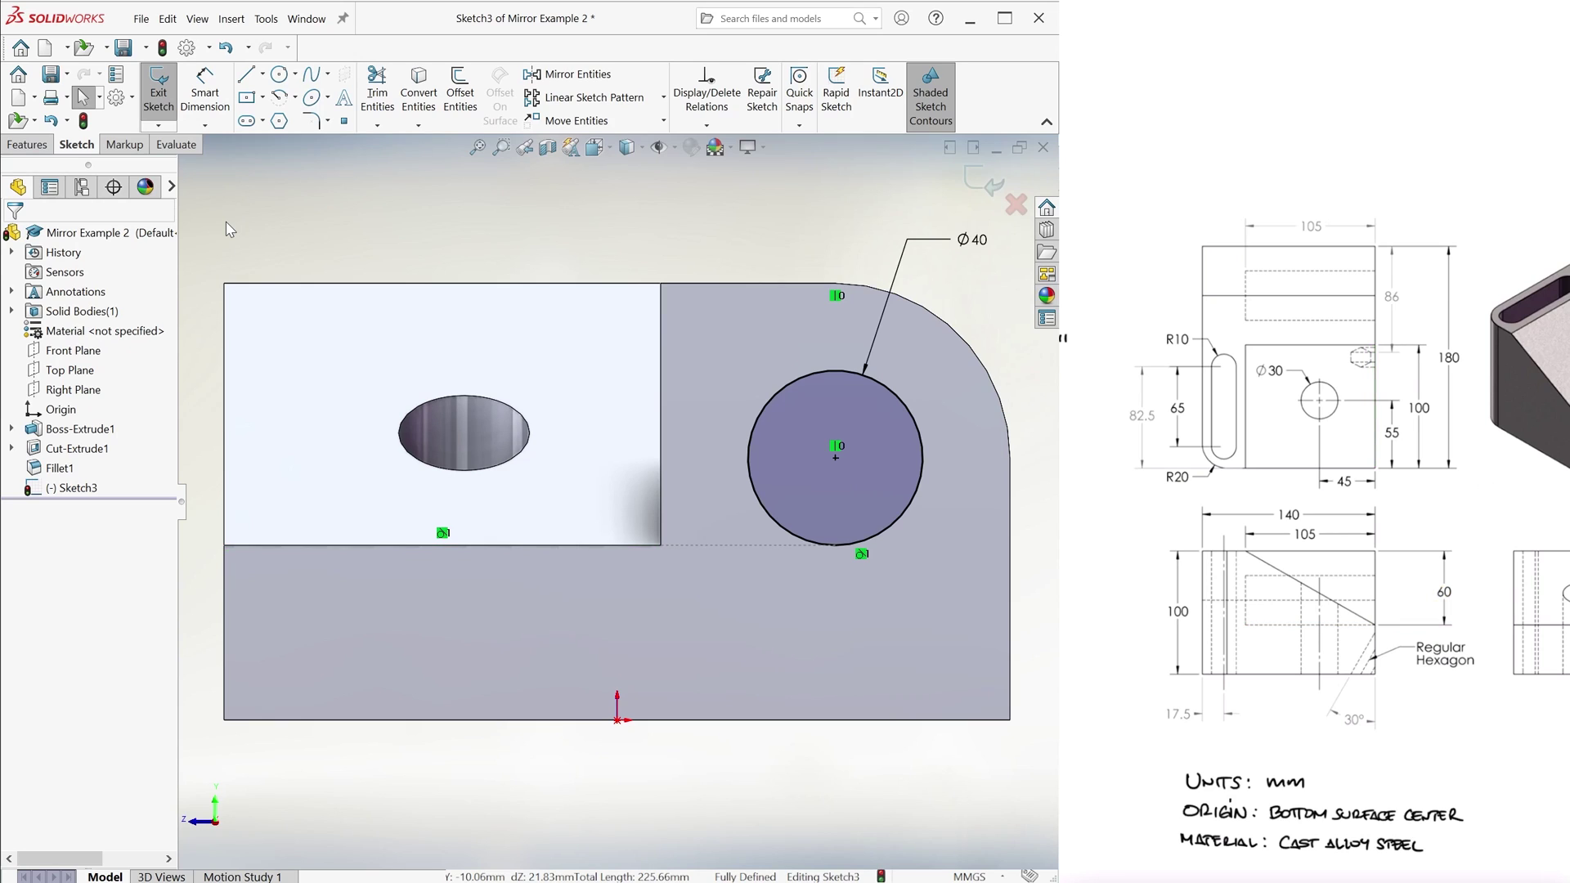
Cut the circular hole into the part to a blind depth of 105 mm.
type("e105")
key("Return")
scroll(610, 349, "up", 3)
middle_click_drag(324, 303, 372, 335)
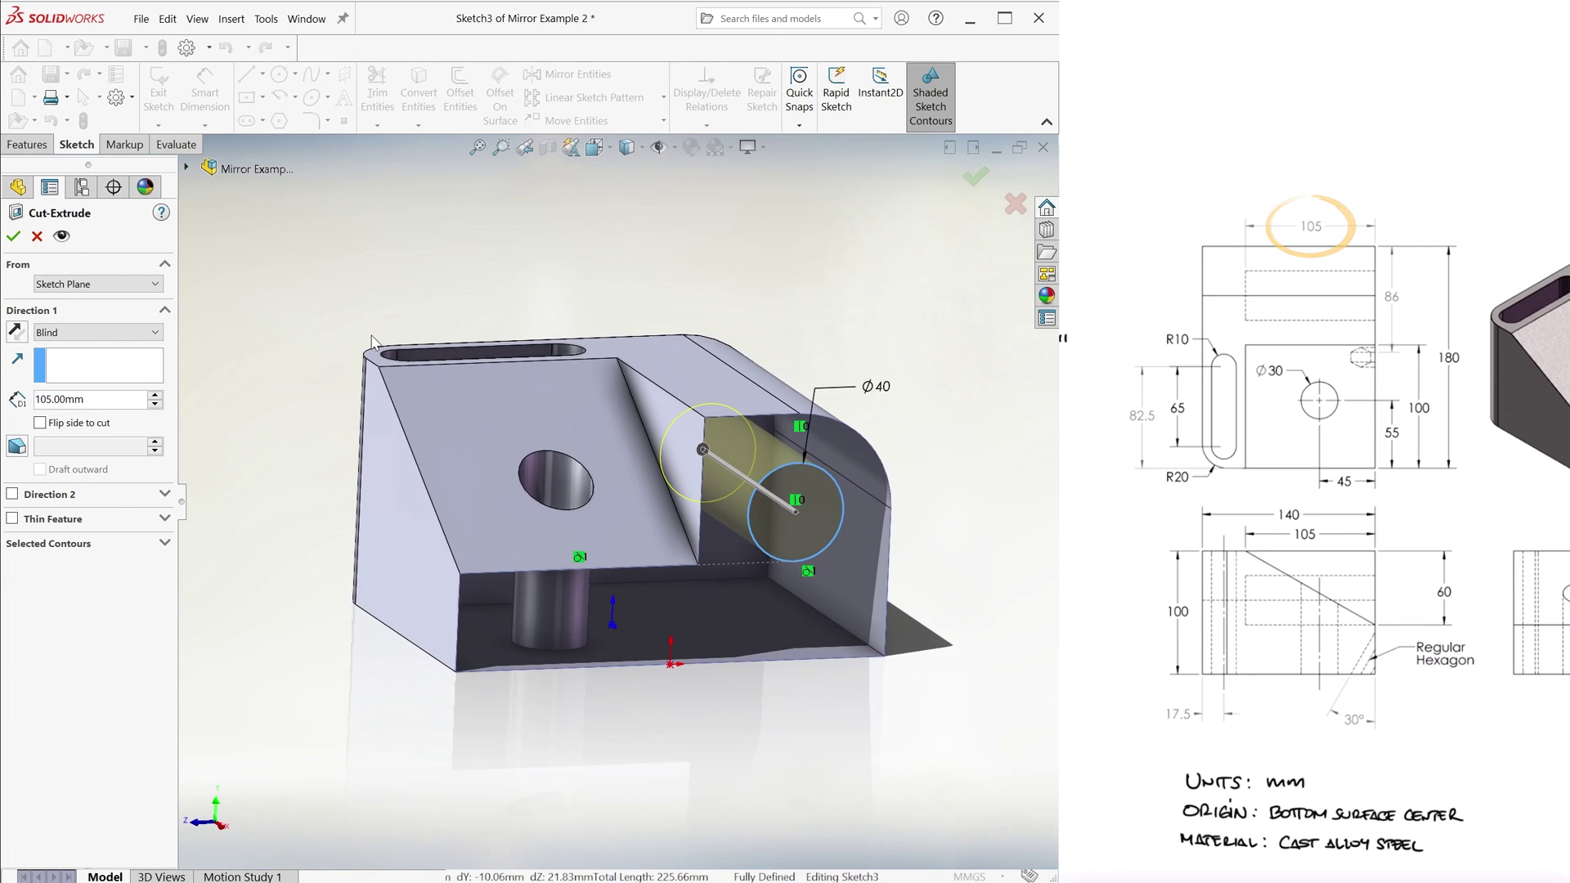
key("Return")
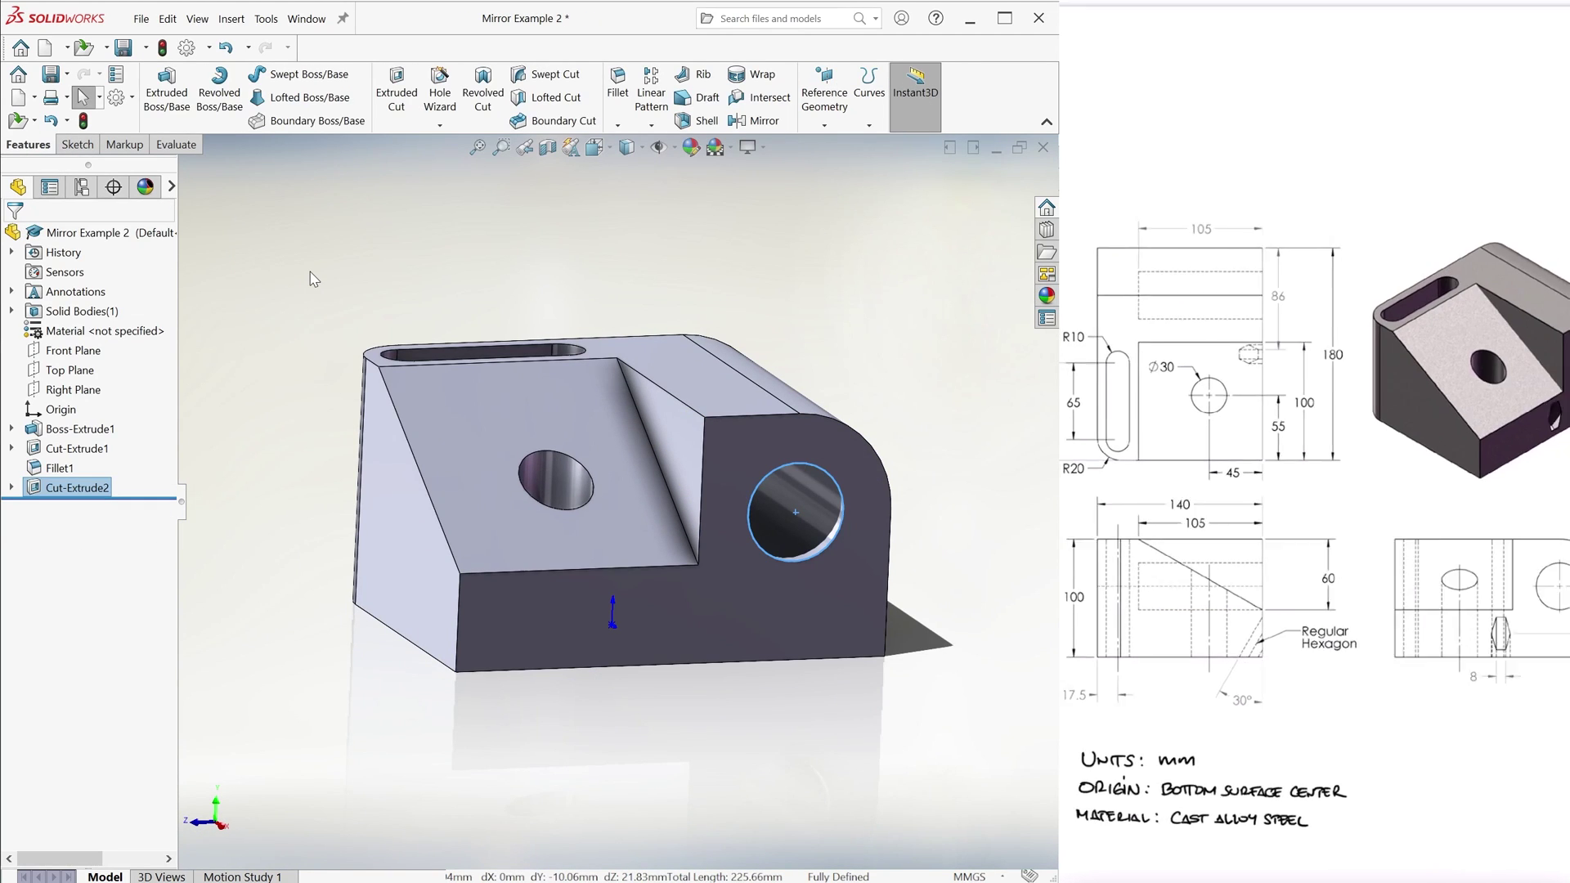
Start a sketch on the right end face and place a point in its lower portion near the origin.
left_click(76, 144)
left_click(344, 121)
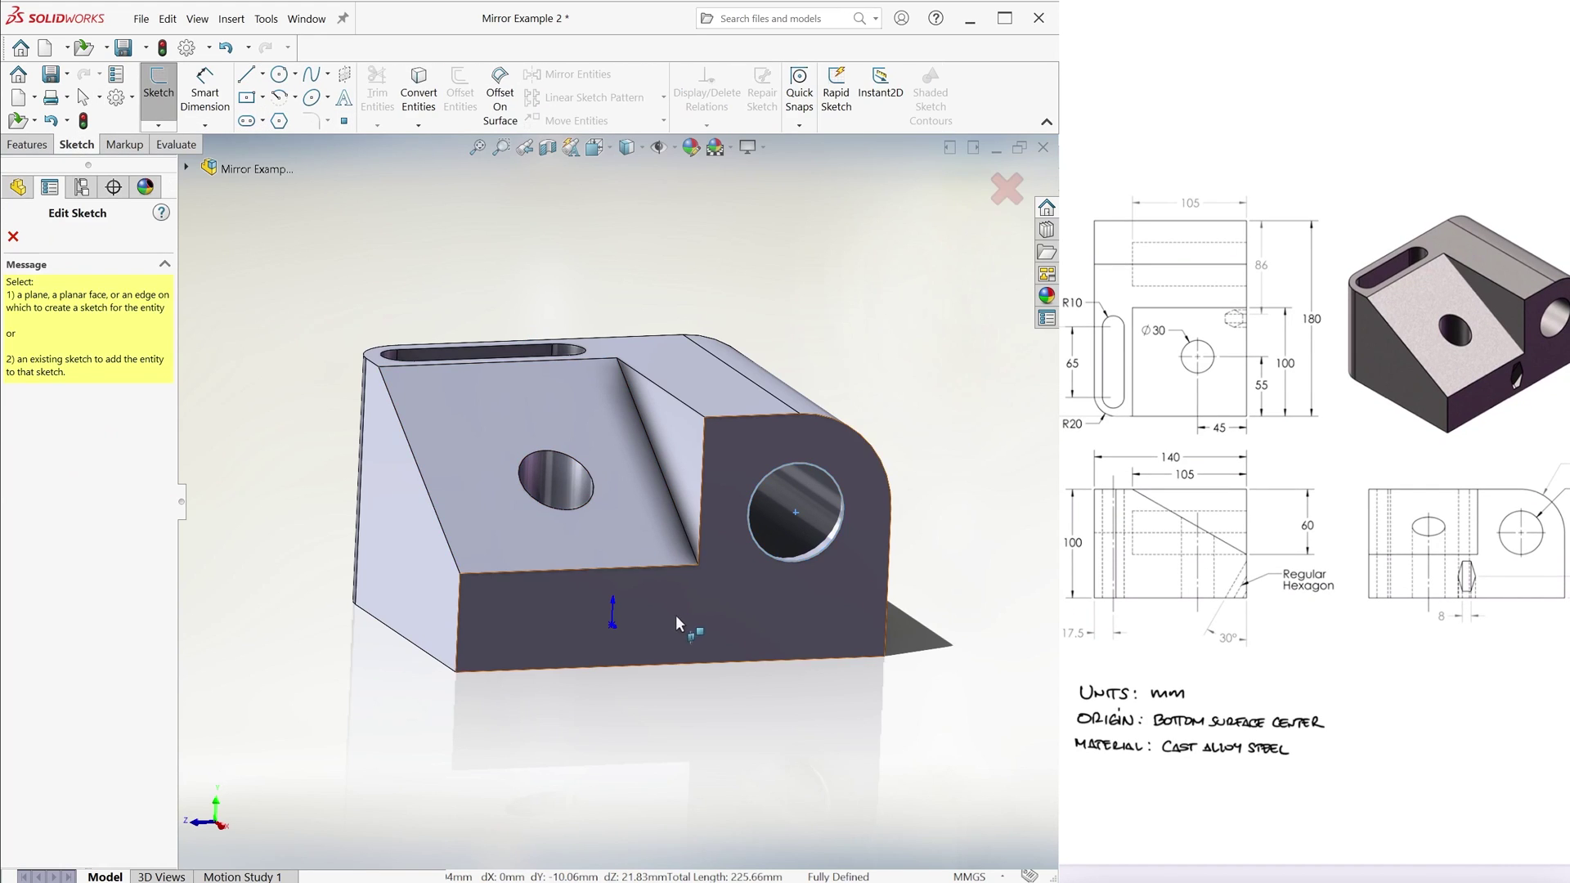
left_click(675, 615)
left_click(638, 579)
Dimension the point 20 mm above the bottom edge and 86+8/2 mm from the rear edge, and rearrange both dimensions.
key("d")
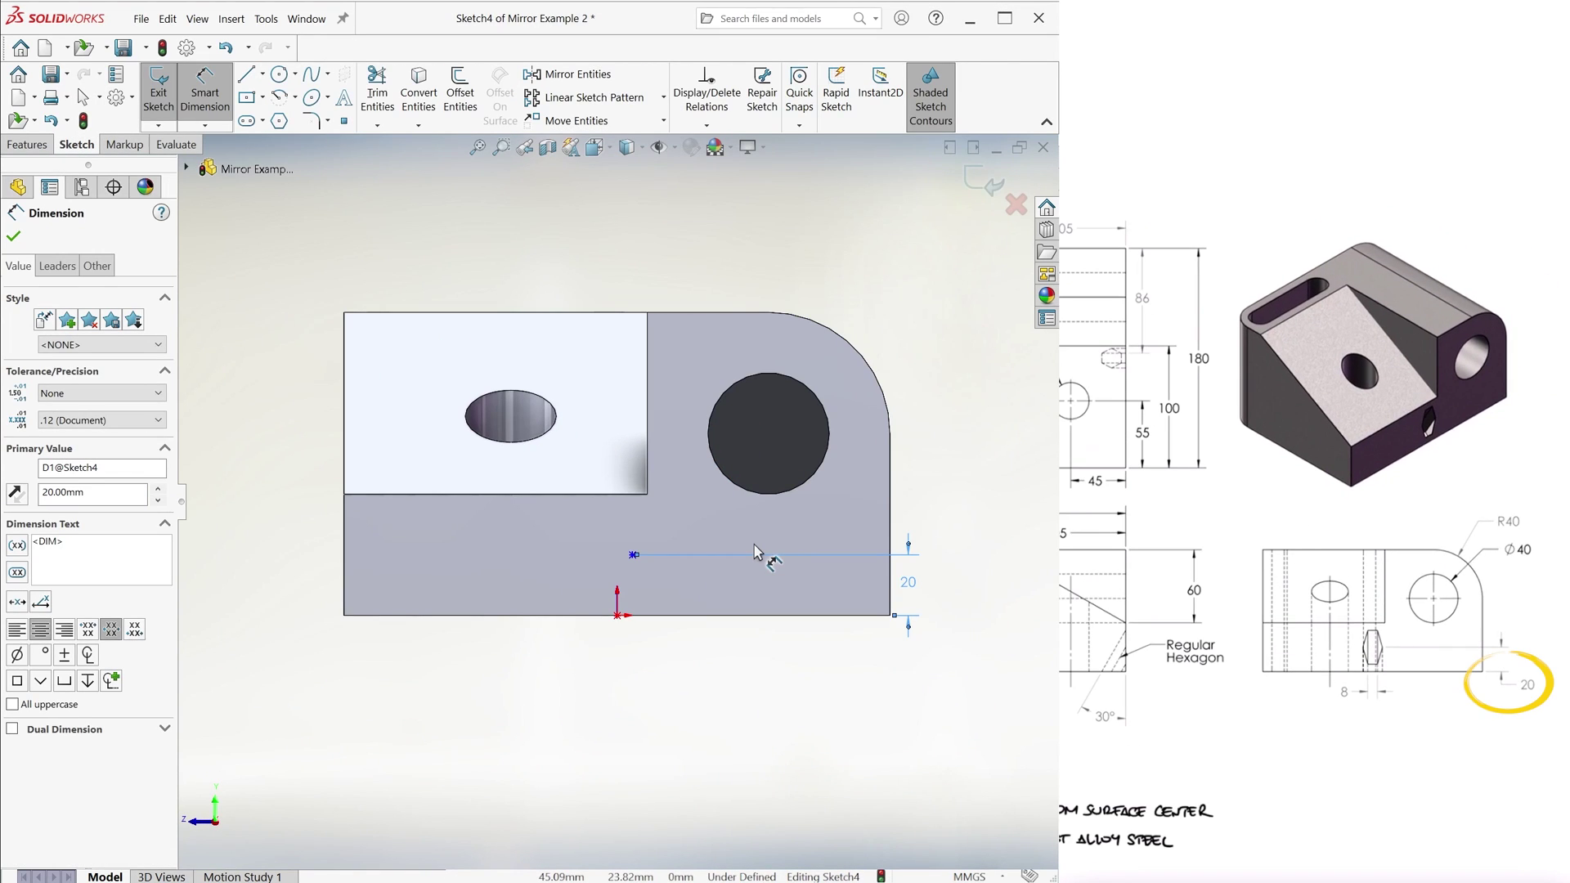
left_click(632, 554)
left_click(890, 595)
left_click(768, 685)
type("86+8/2")
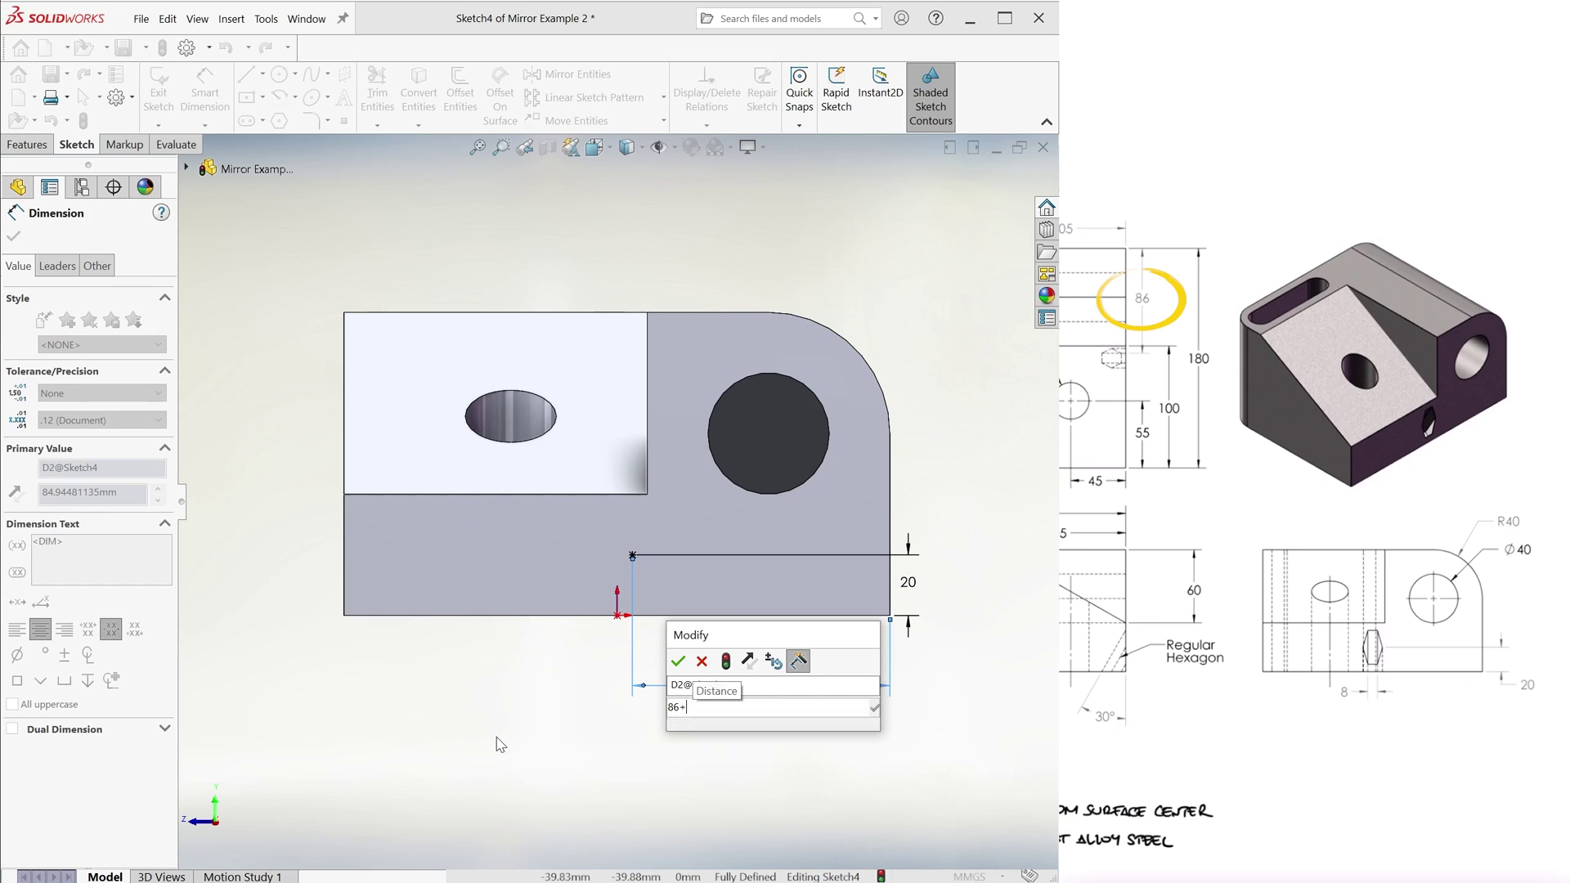
mouse_move(692, 728)
key("Return")
key("Escape")
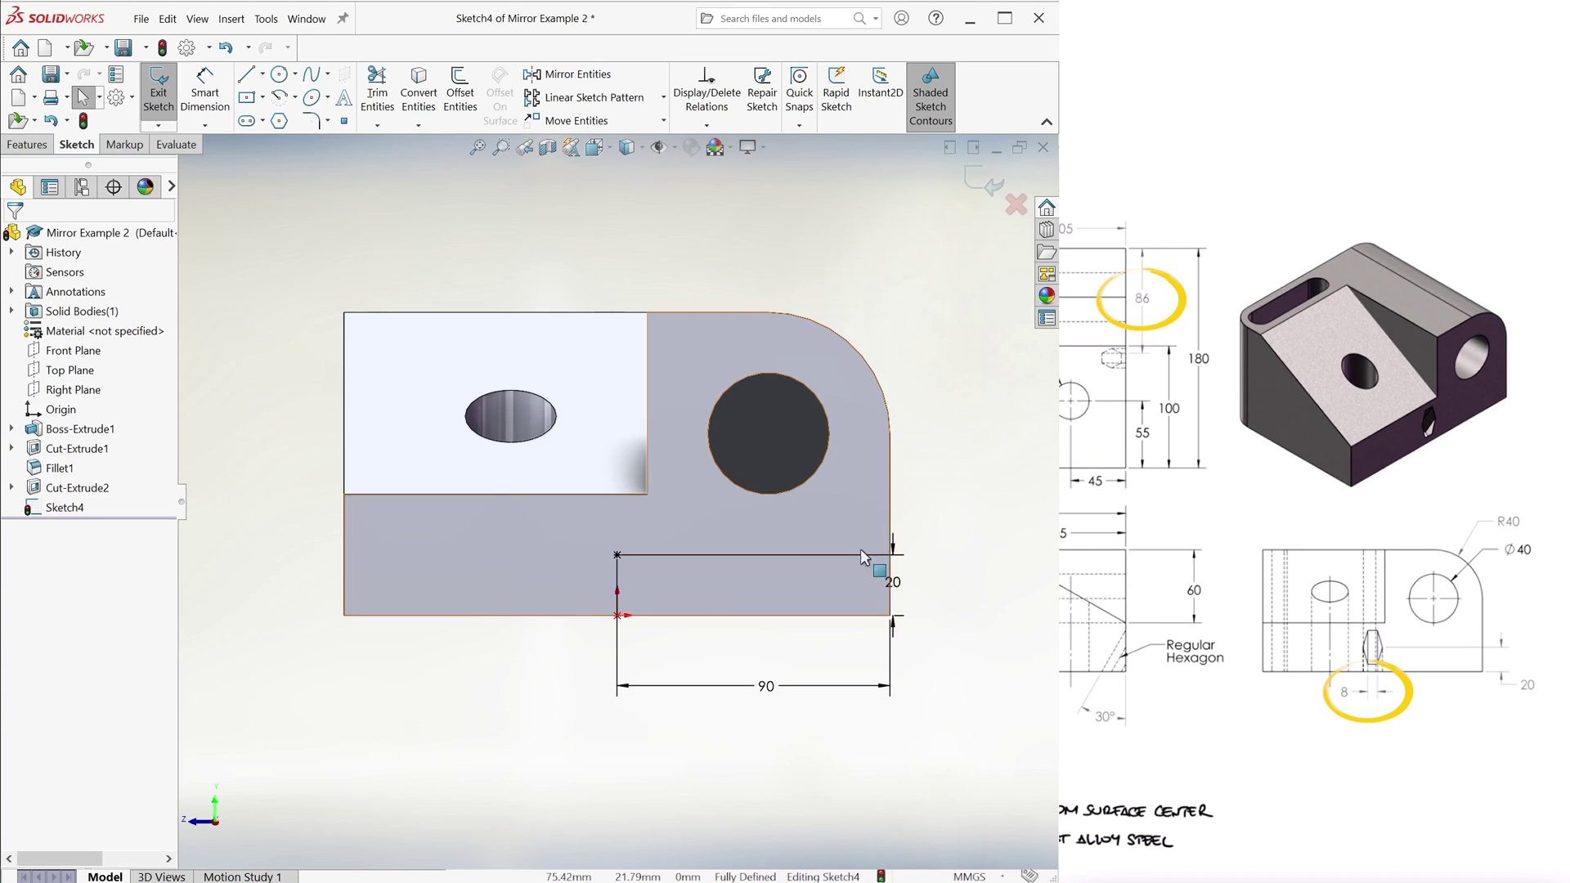
left_click_drag(899, 581, 922, 581)
left_click_drag(766, 684, 748, 666)
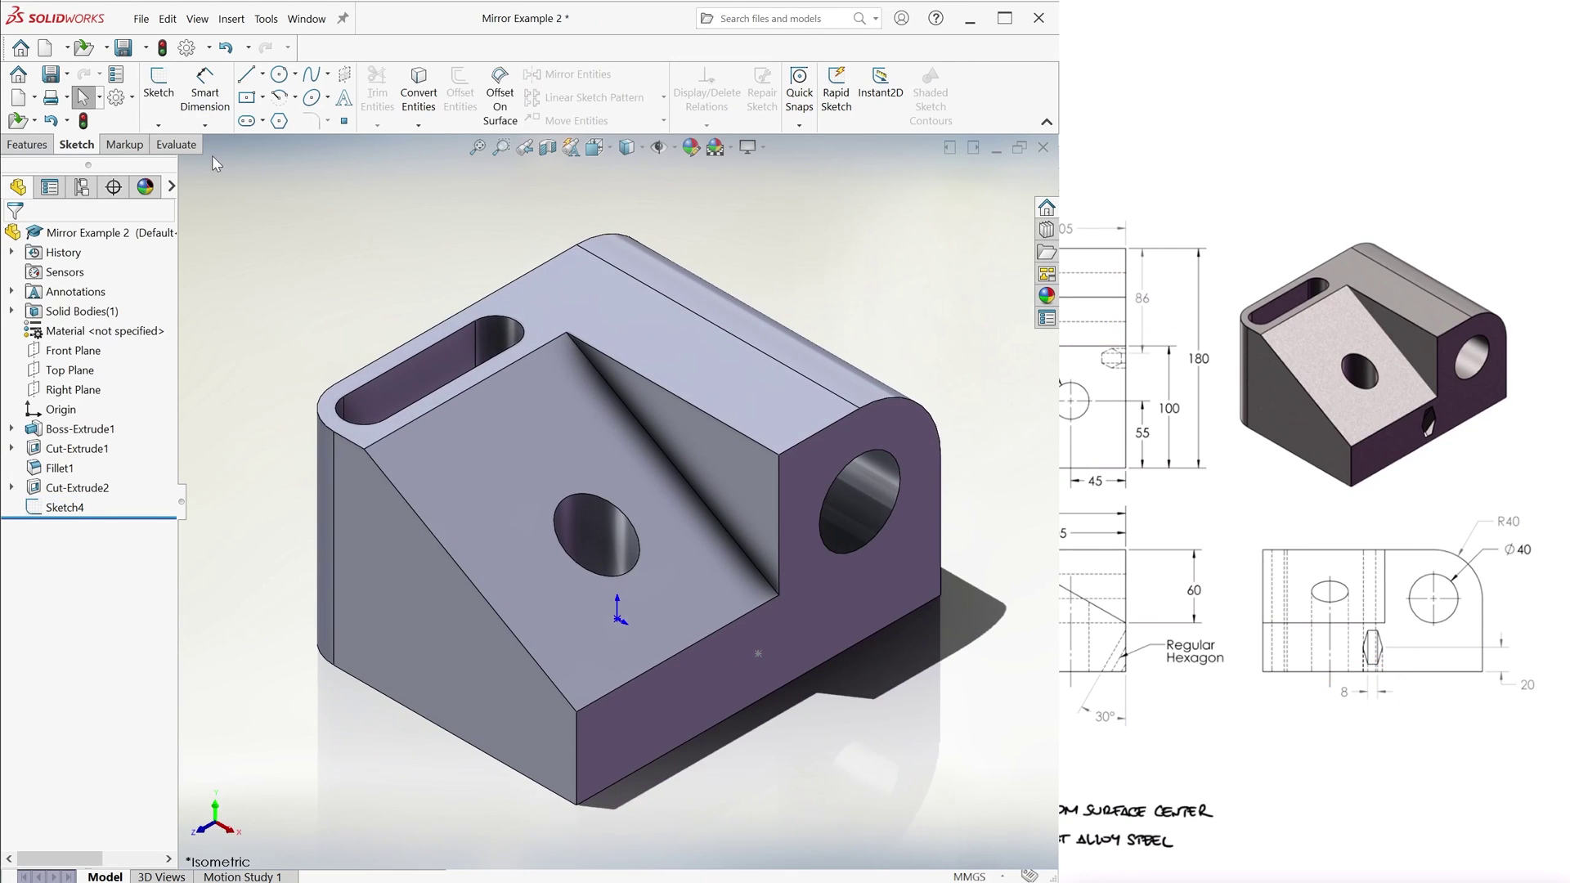
Create a reference plane through the top edge of the right end face, angled 60° from that face with the offset flipped.
left_click(807, 454)
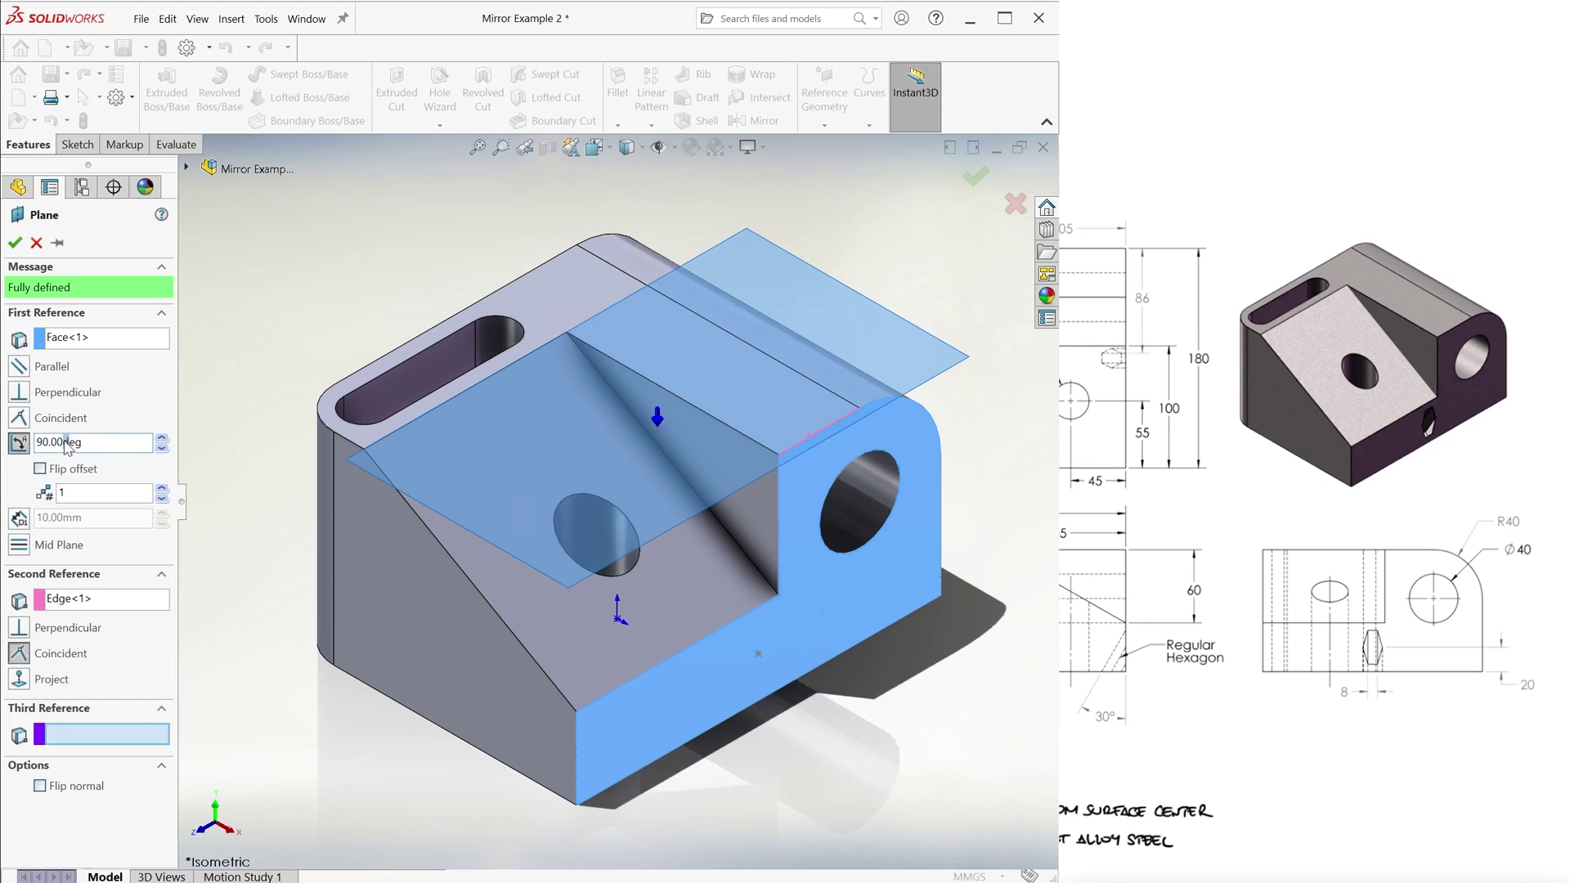
middle_click_drag(572, 490, 340, 508)
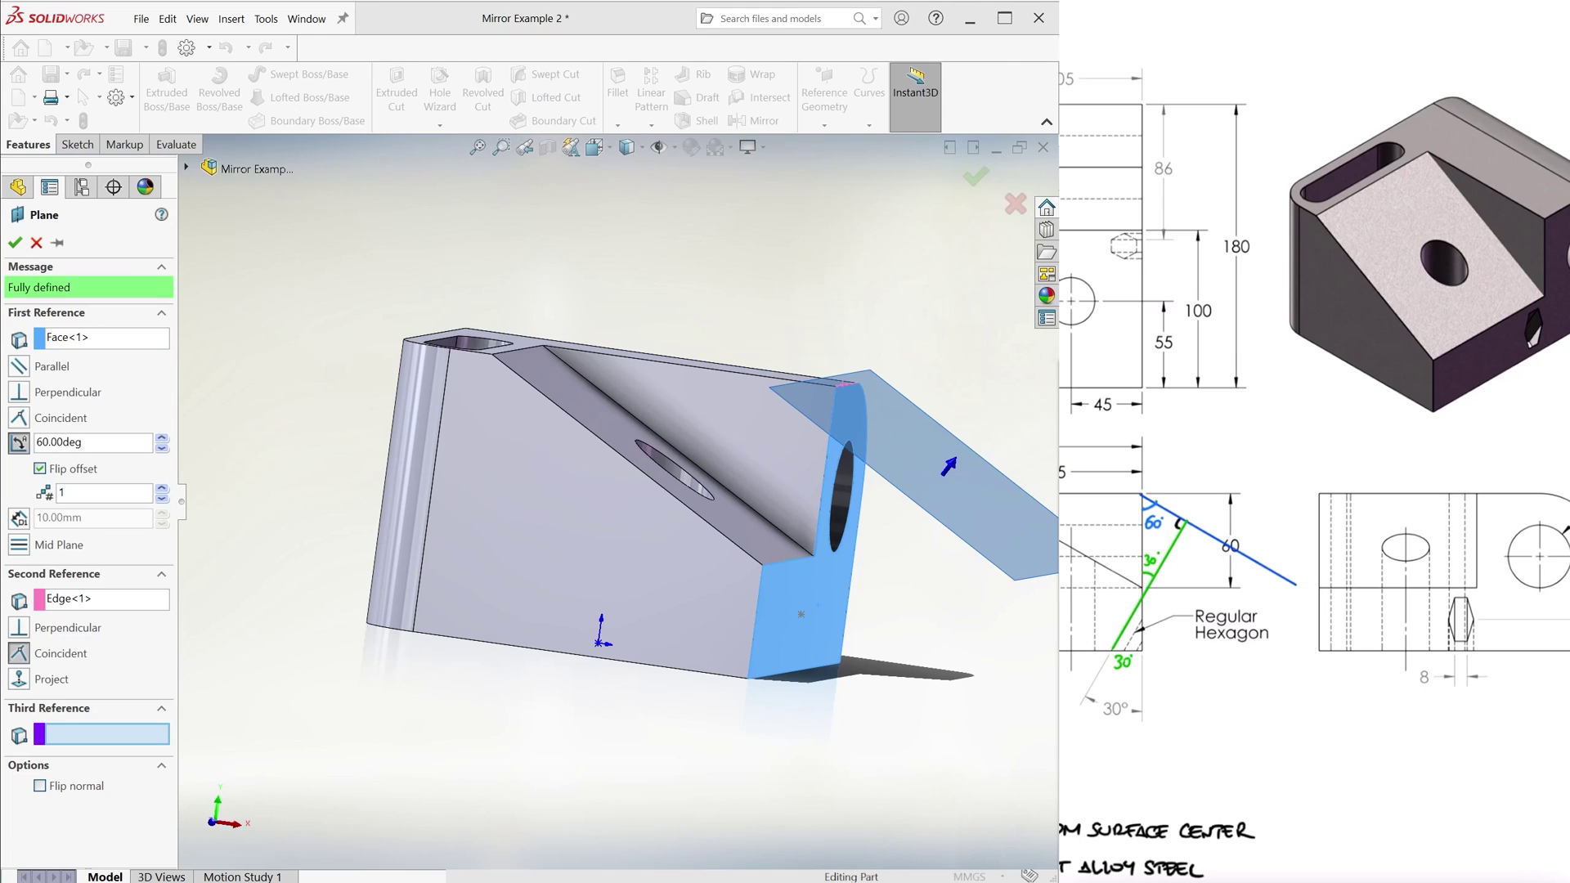
left_click(16, 243)
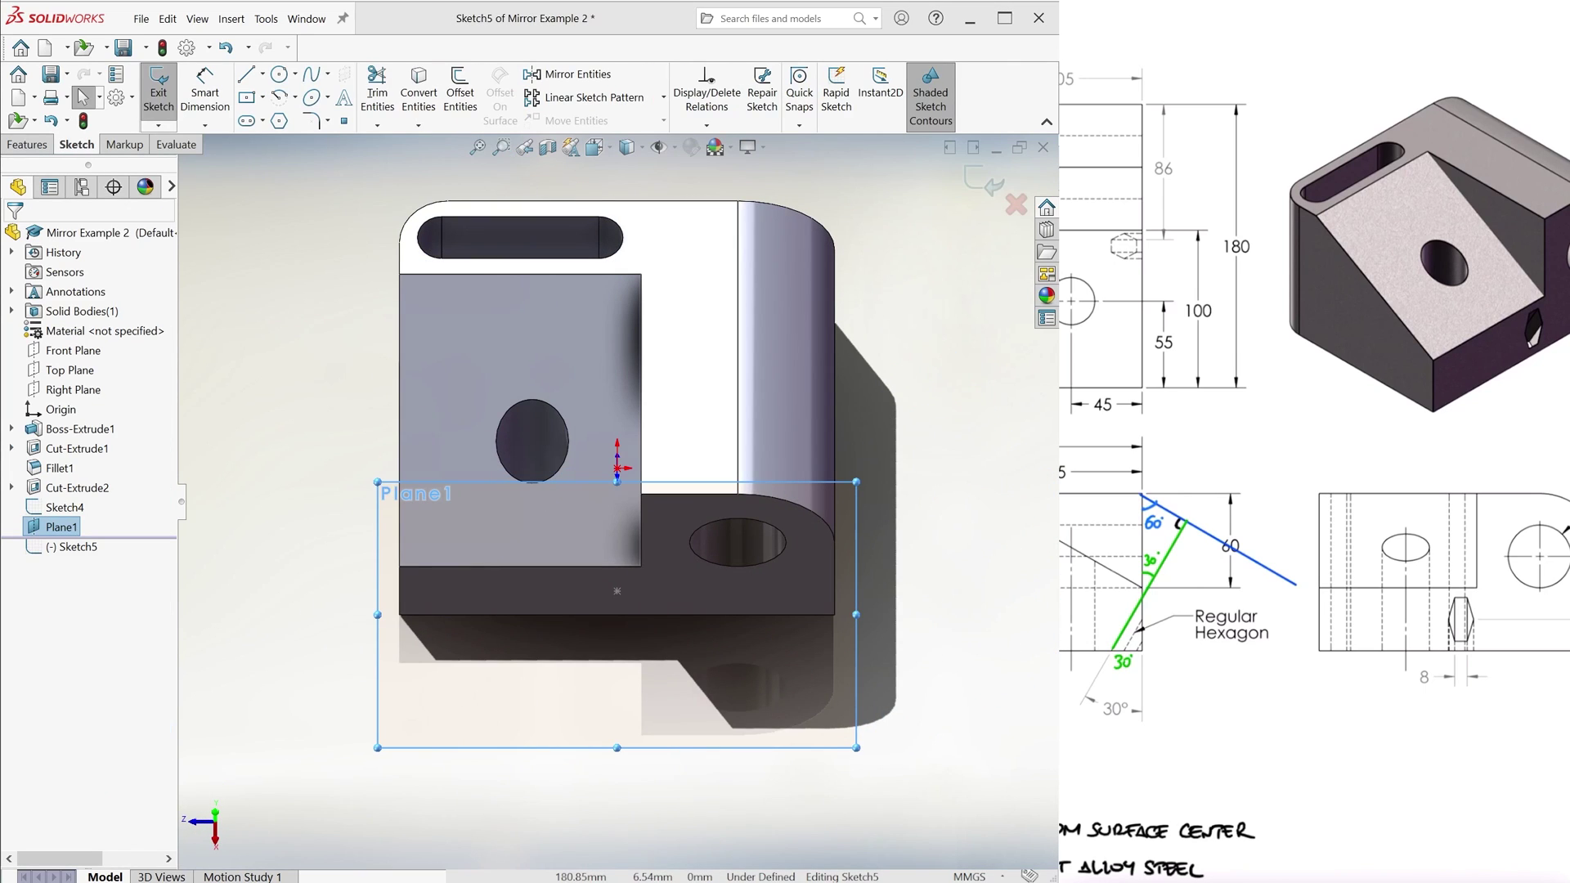
On the angled plane, sketch a hexagon centred on the reference point with sides of about 7.4 mm.
scroll(655, 577, "down", 5)
left_click(278, 121)
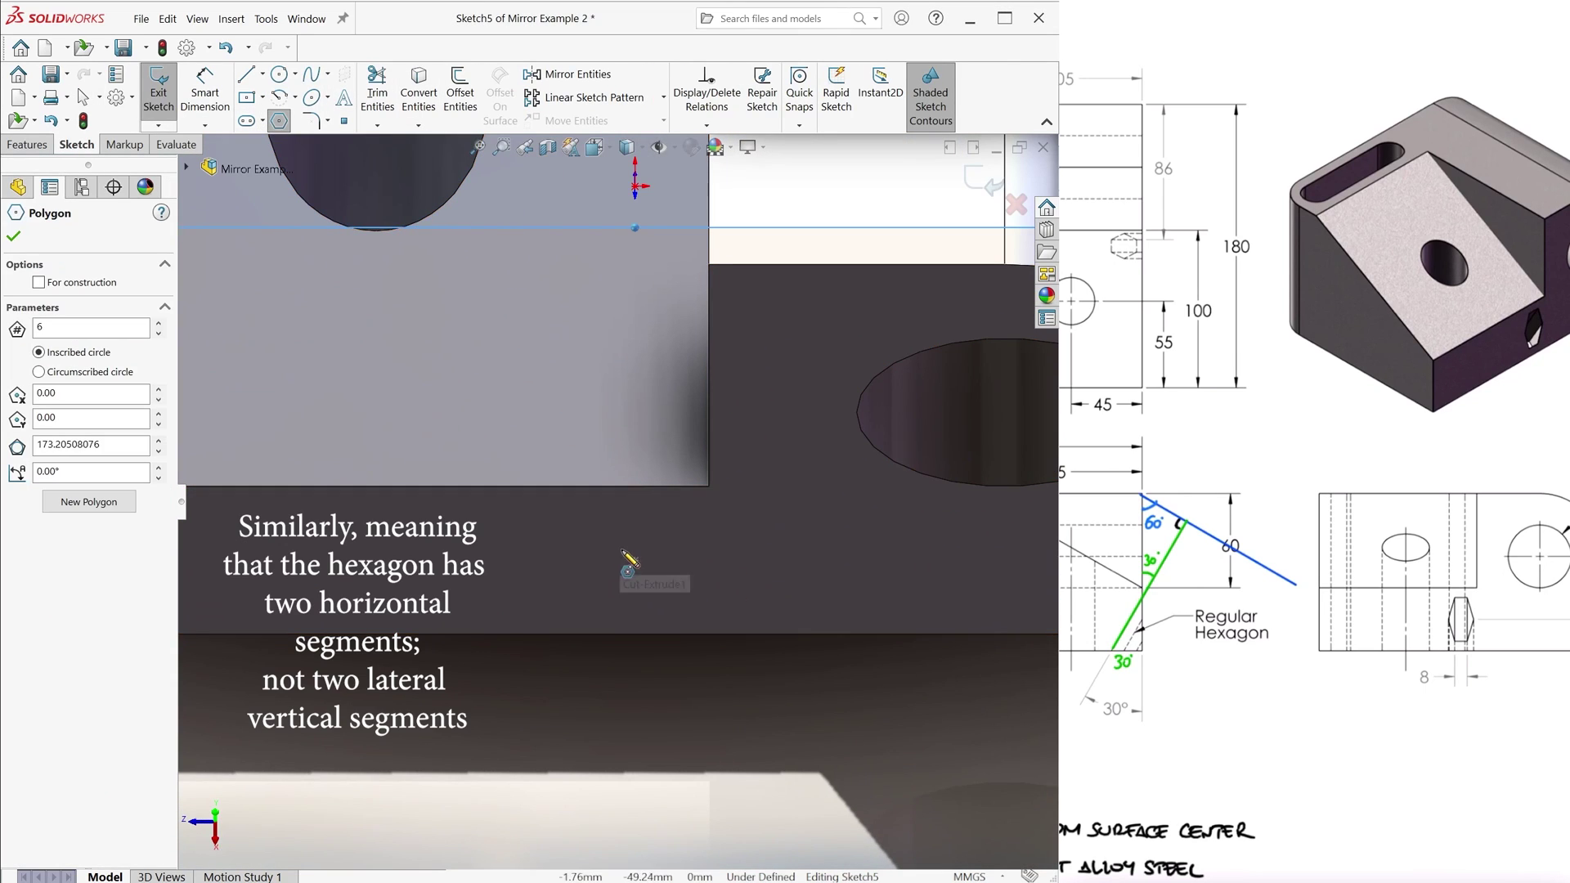
left_click(635, 560)
left_click(690, 560)
key("Escape")
Add a horizontal relation between a side vertex of the hexagon and its centre point.
left_click(690, 560)
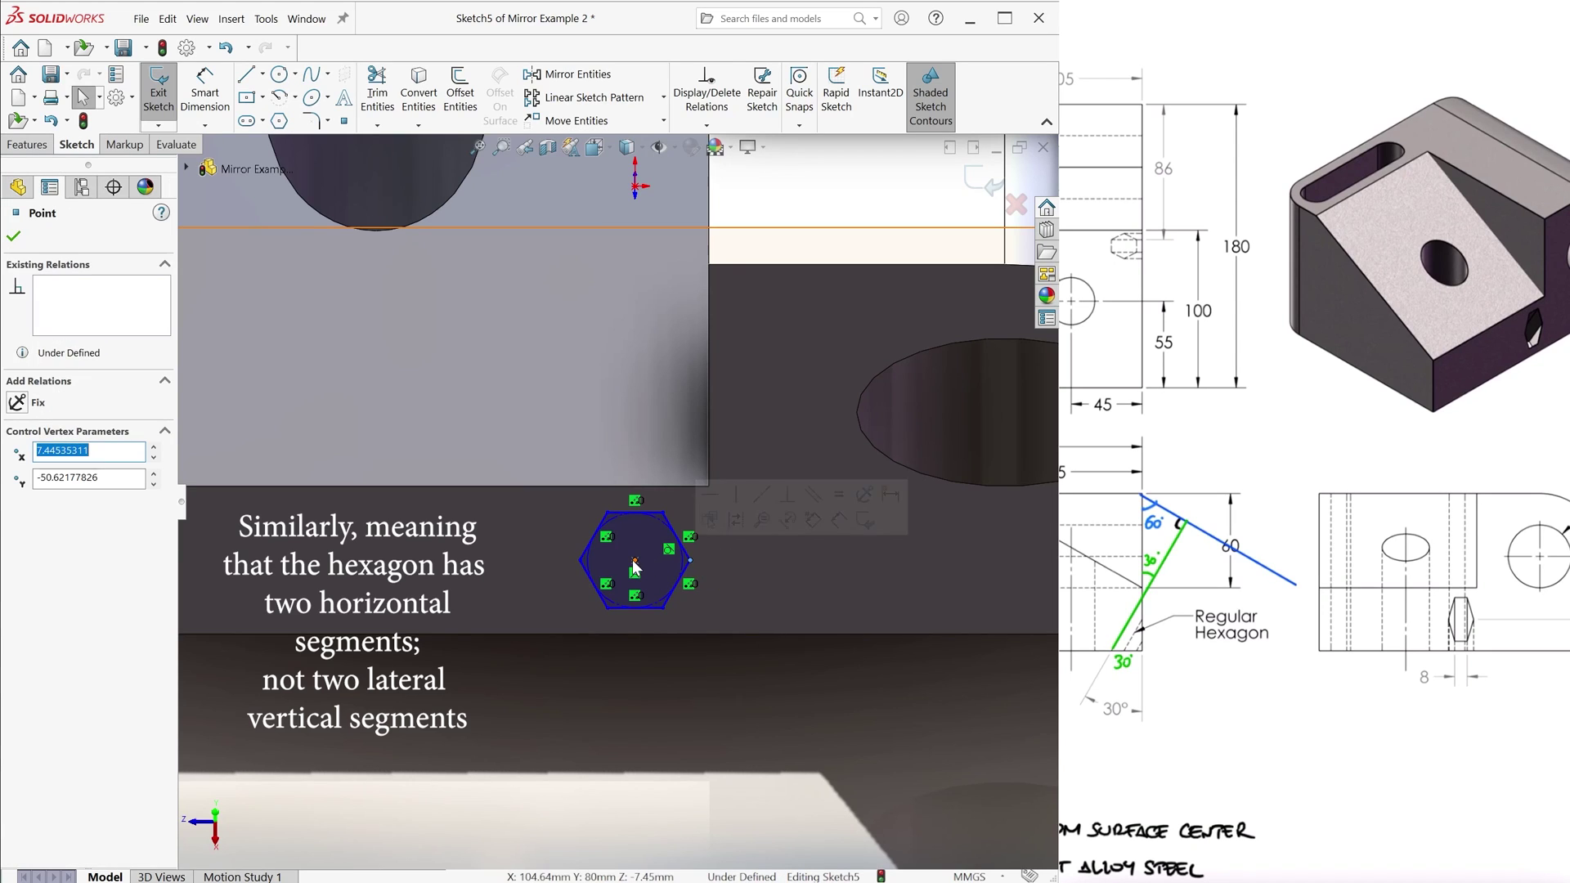
left_click(635, 560, "ctrl")
left_click(16, 481)
left_click(498, 675)
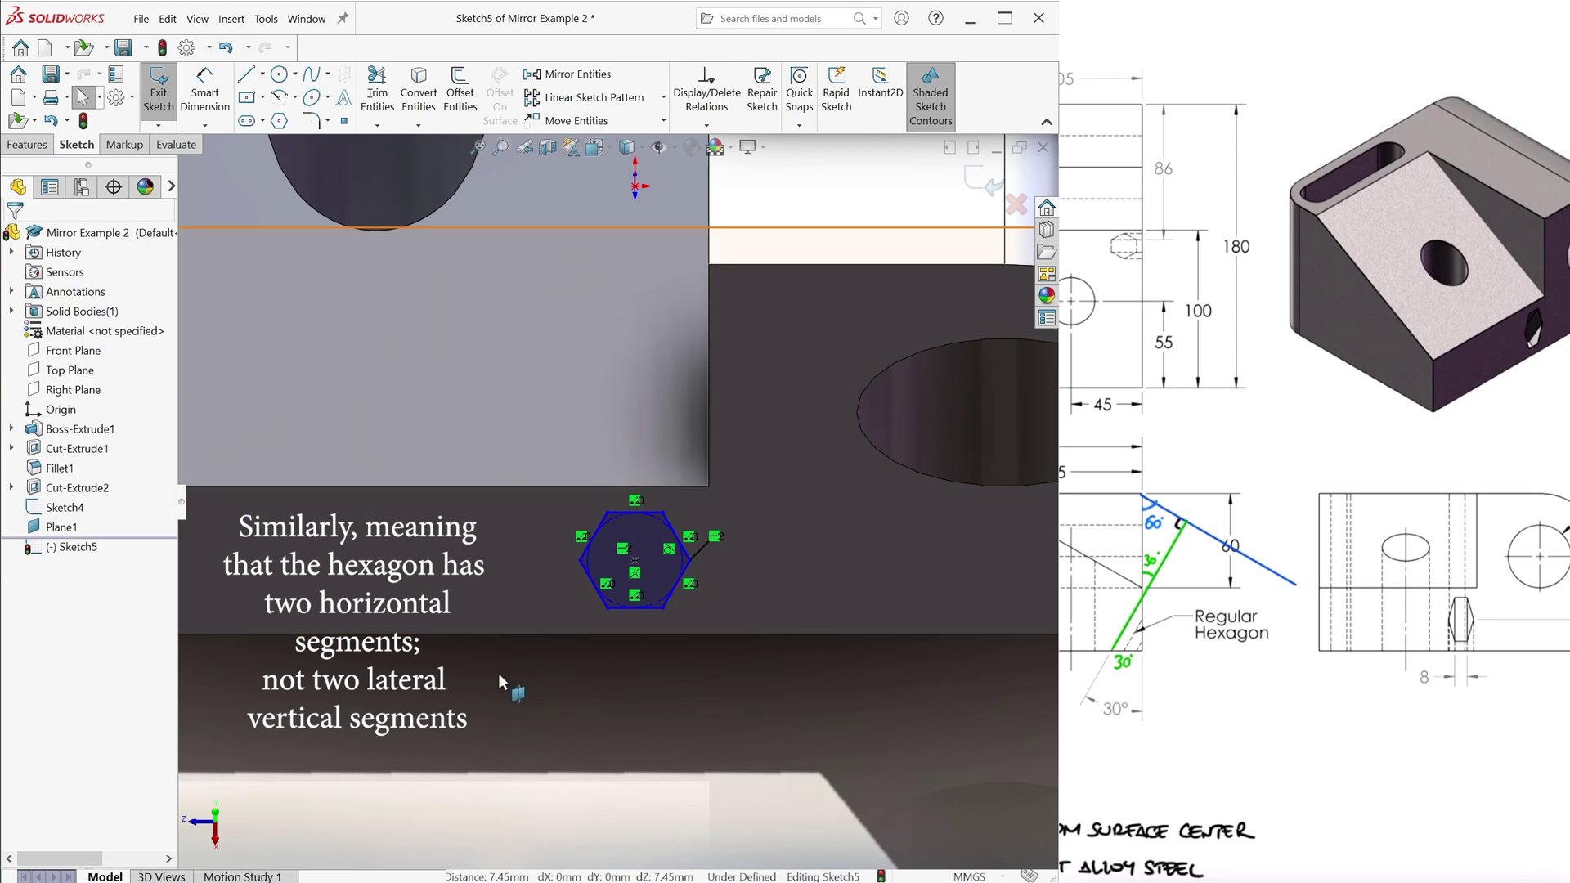
Dimension the hexagon's lower side to 8 mm and finish the sketch.
key("d")
left_click(635, 608)
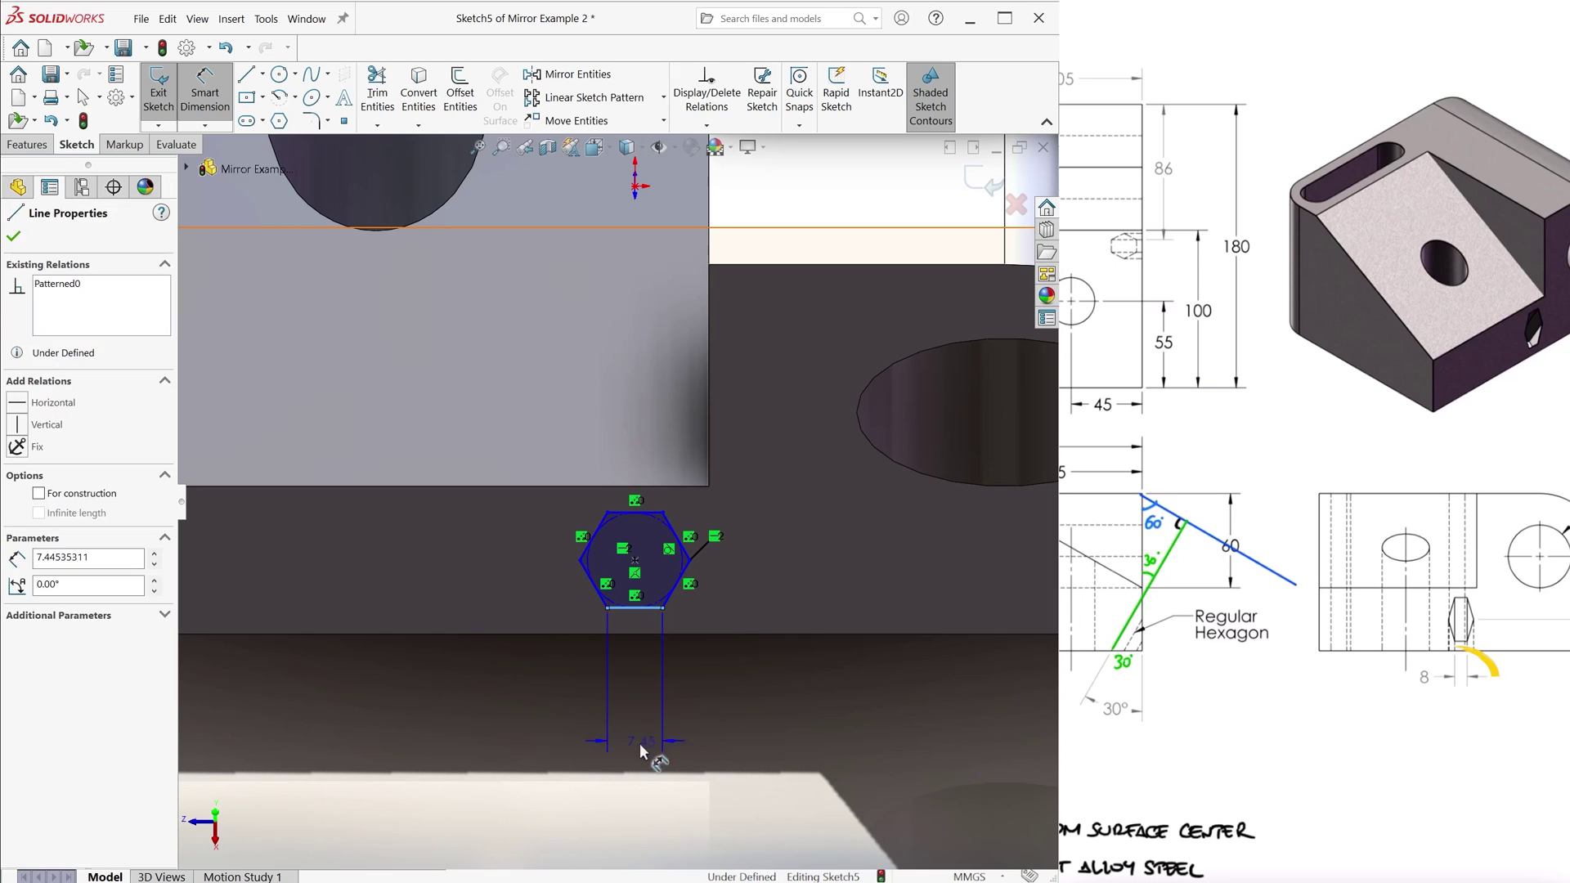
left_click(639, 743)
type("8")
key("Return")
left_click(984, 182)
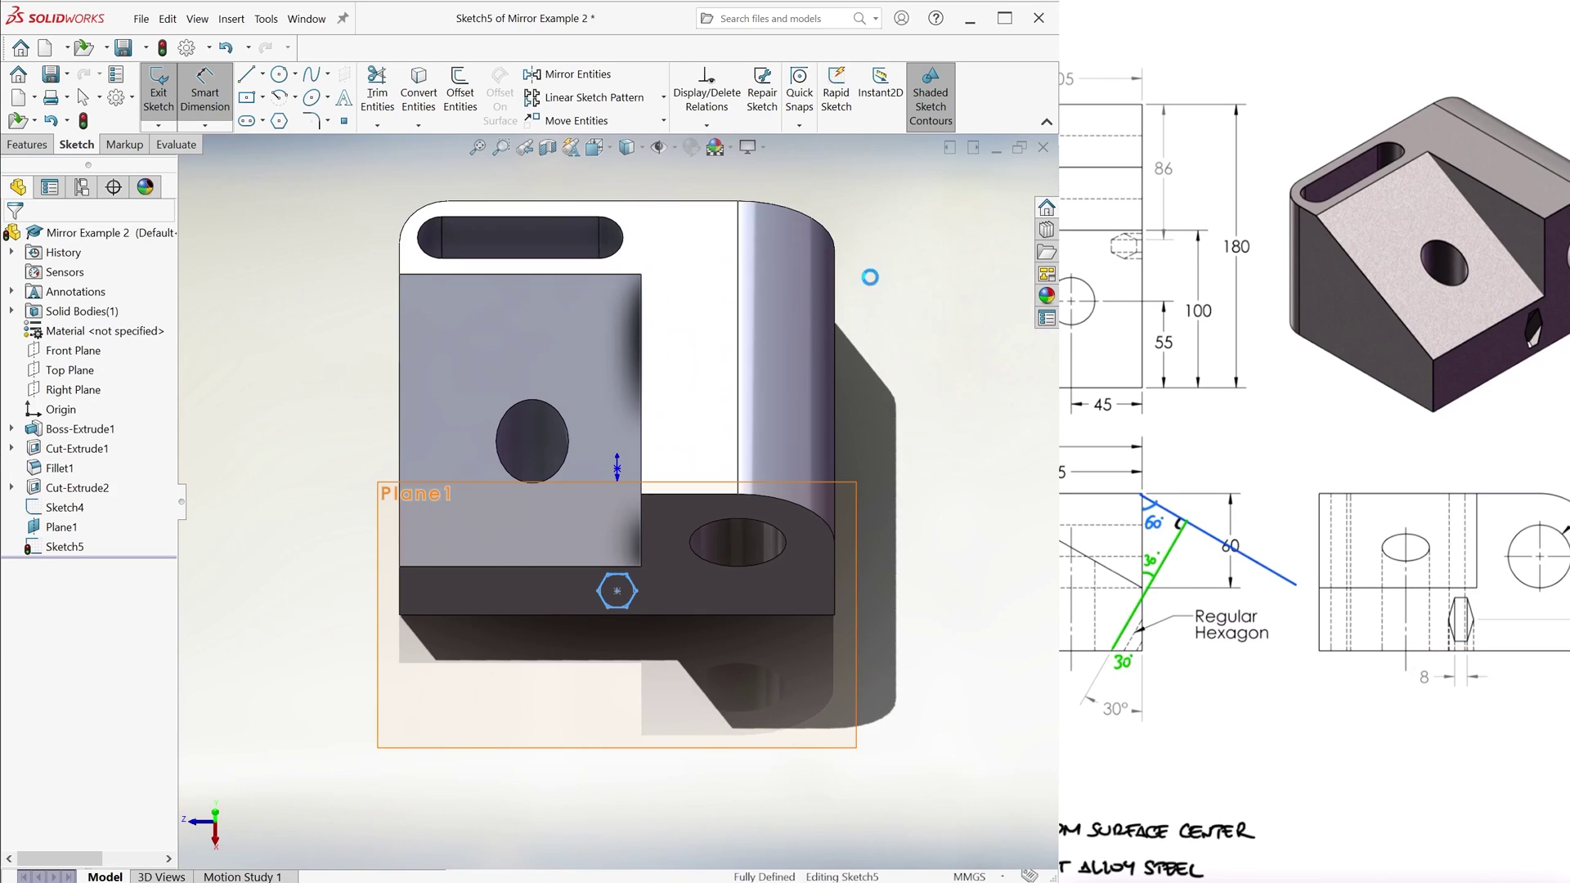
Cut the hexagon profile through the whole part with the Through All end condition.
left_click(98, 332)
left_click(82, 360)
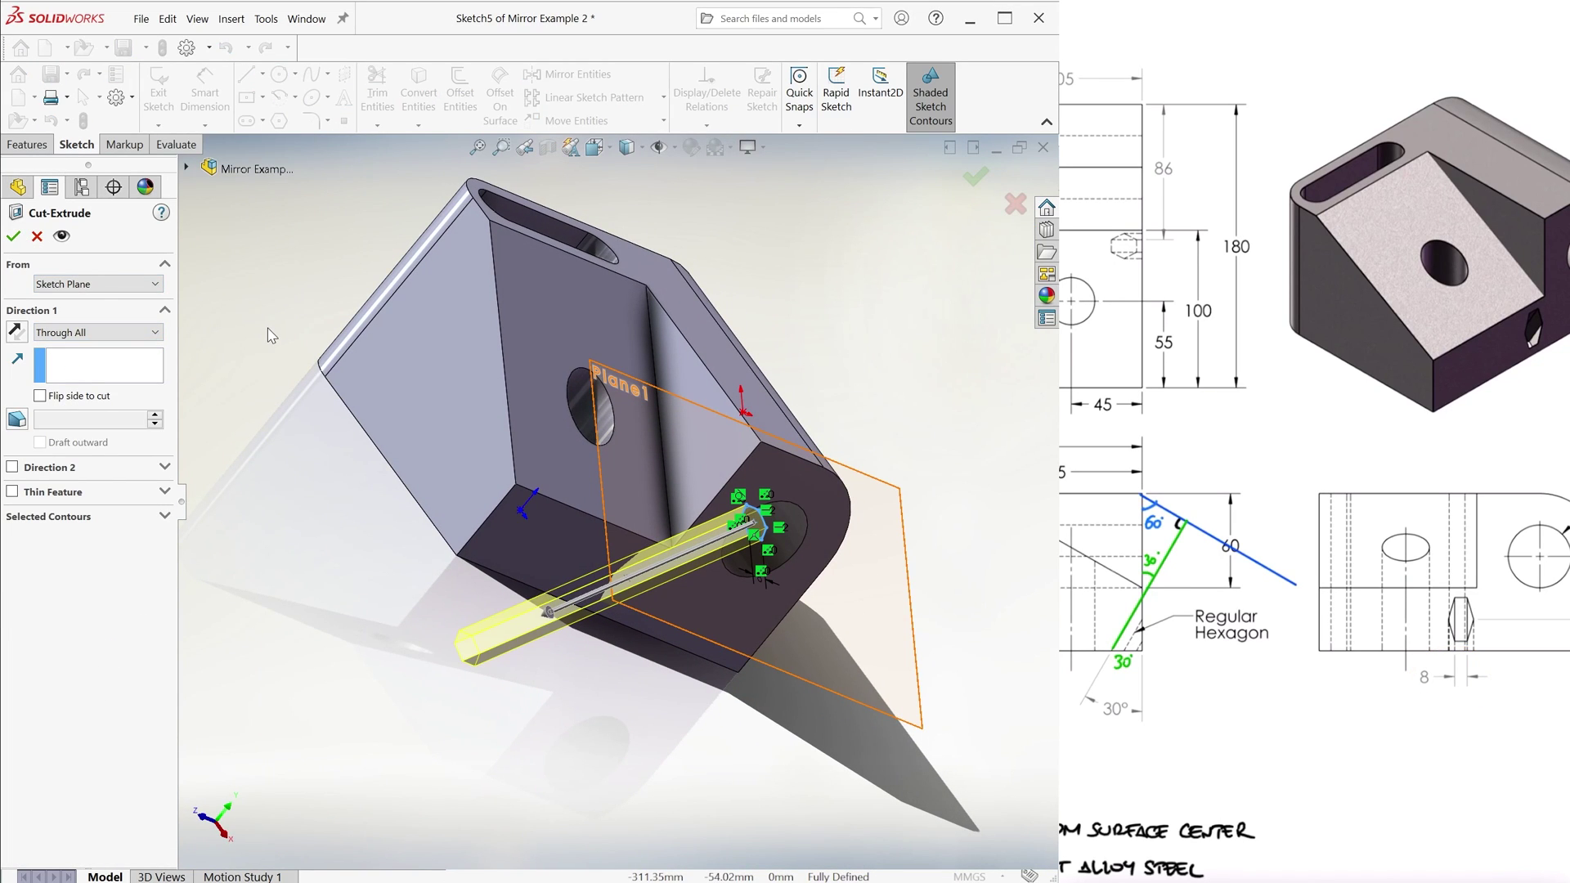
left_click(14, 237)
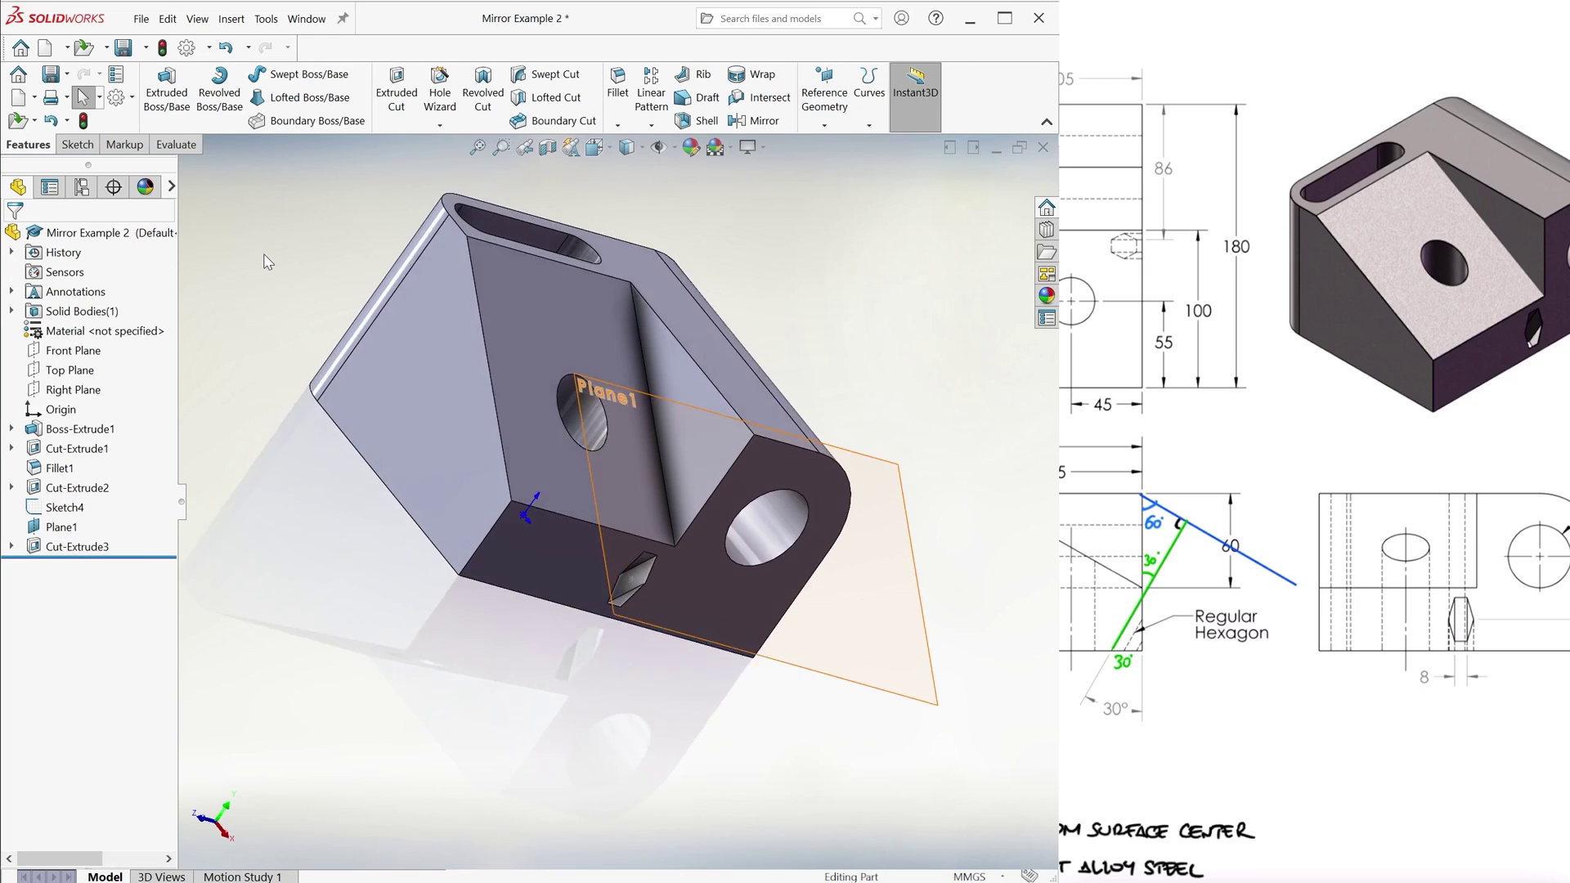
Hide the angled reference plane and the sketch that holds the dimensioned point.
left_click(67, 527)
left_click(100, 506)
left_click(65, 507)
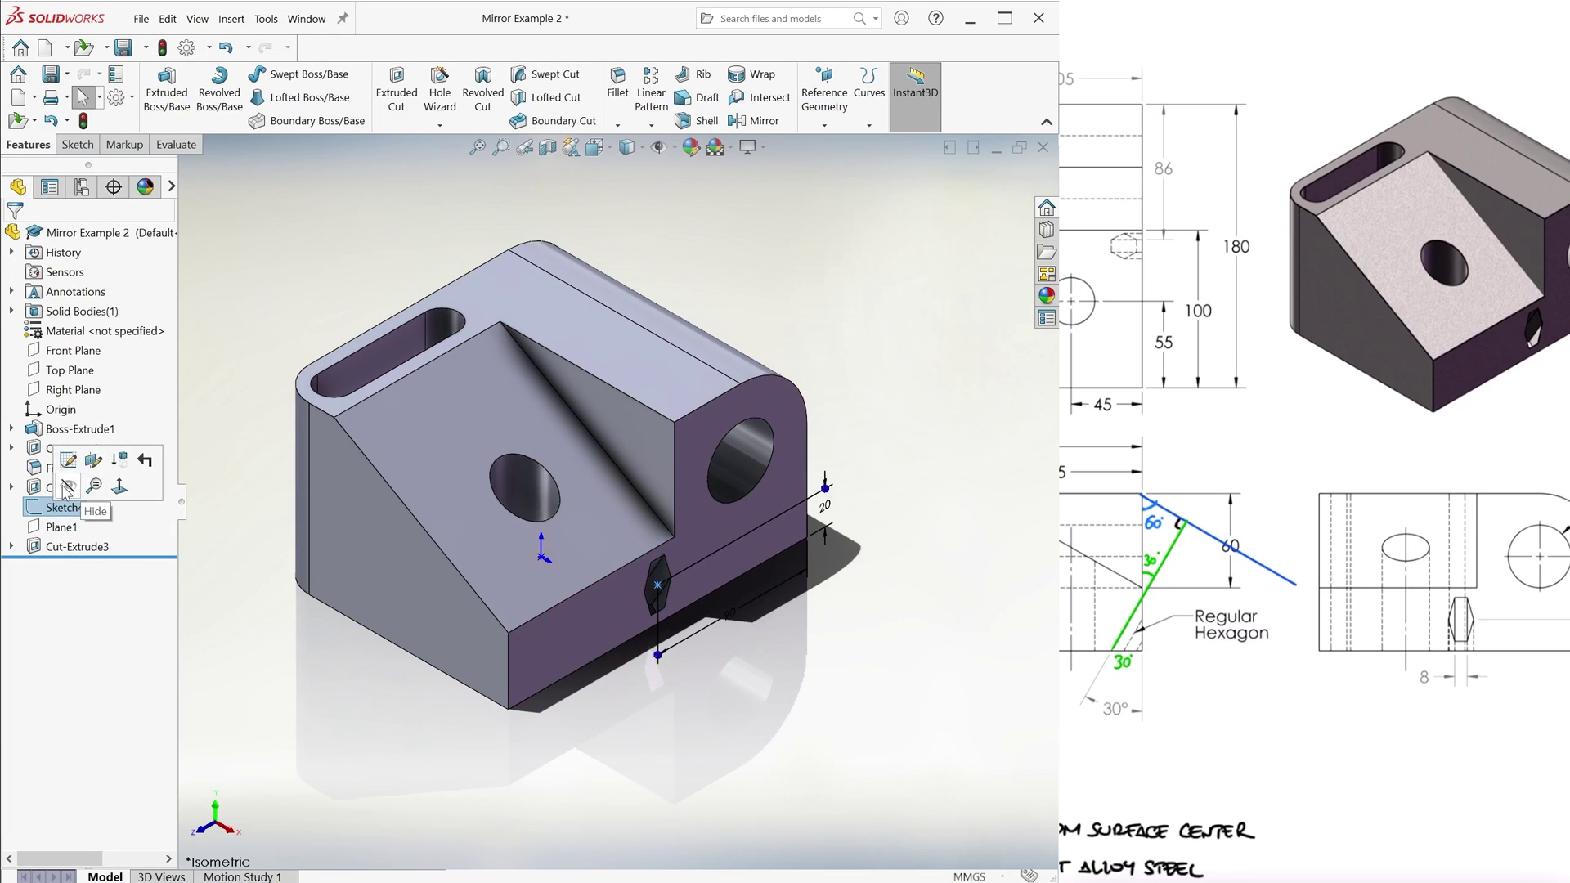
left_click(84, 488)
Mirror the solid body about the front face on the sloped side as a separate body, with Merge solids off.
left_click(754, 120)
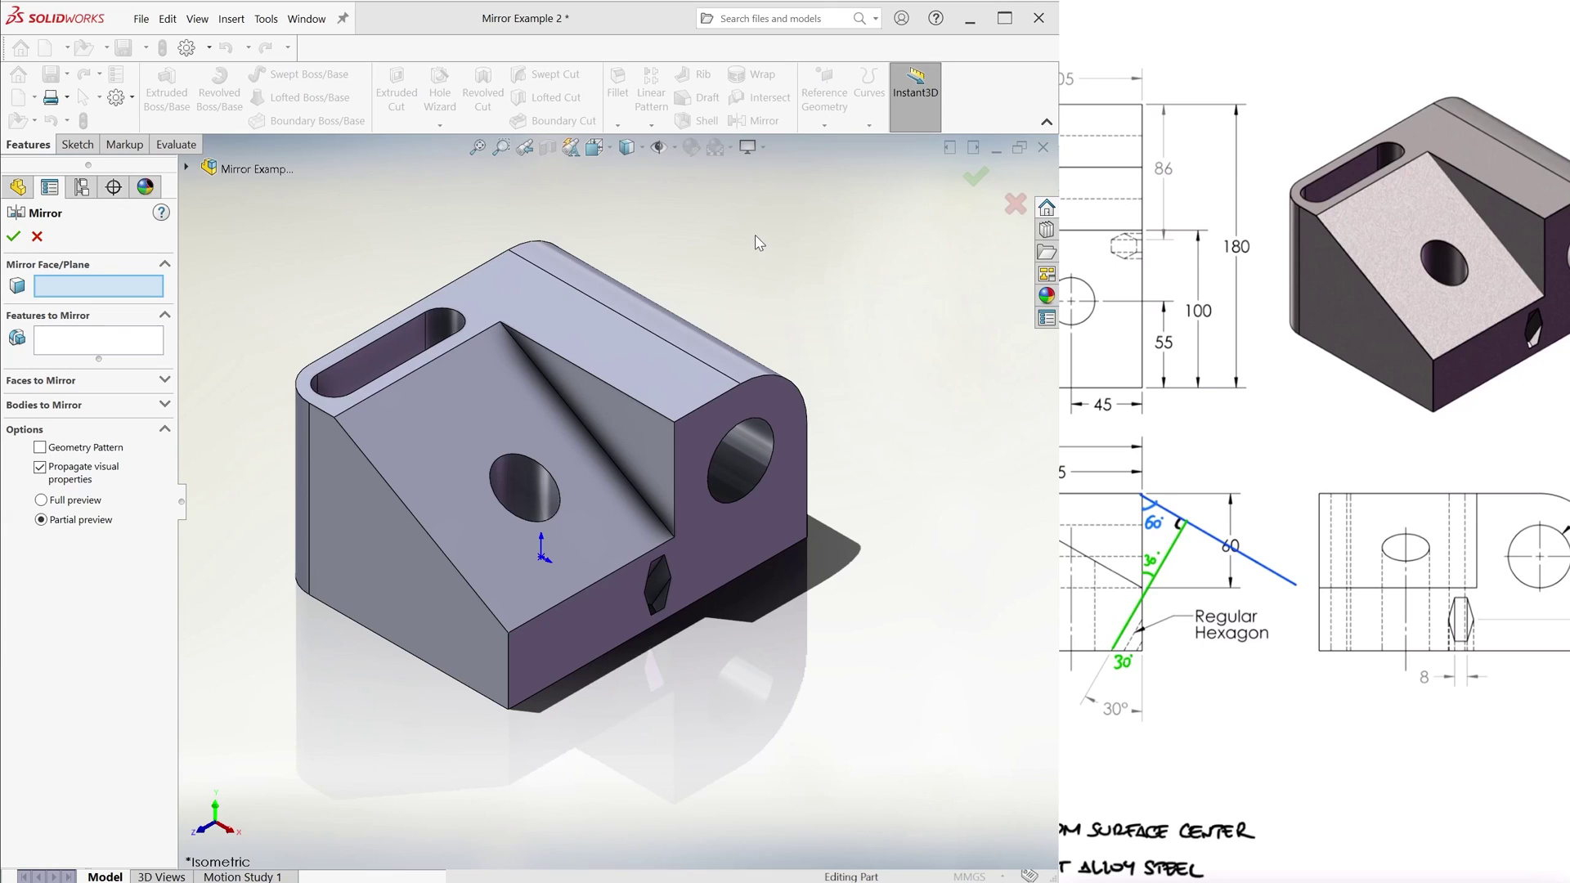
left_click(166, 405)
left_click(449, 442)
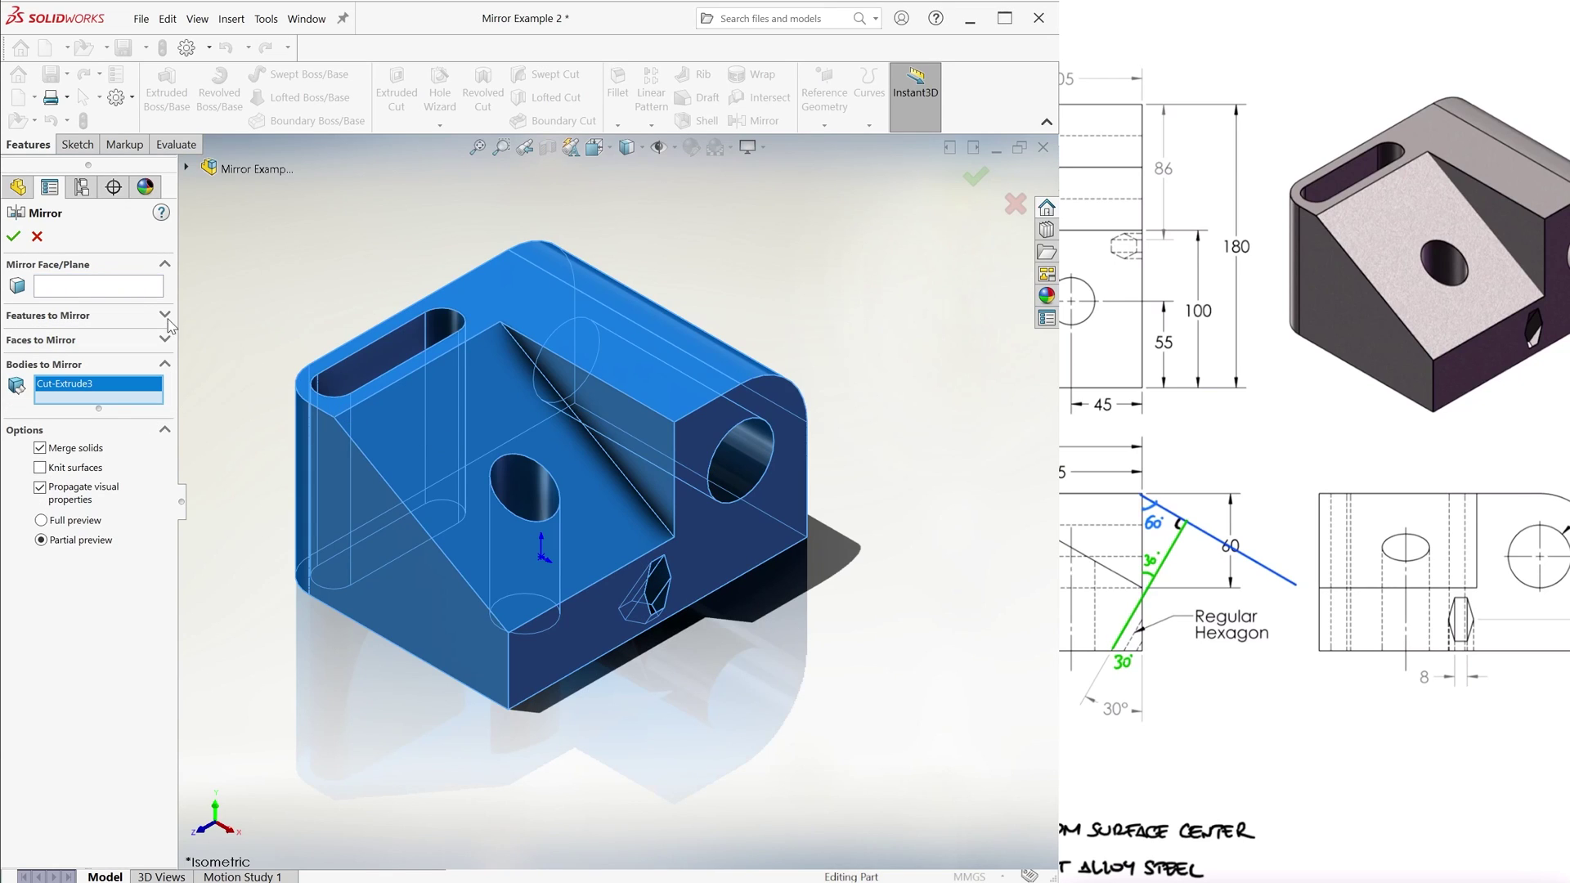
left_click(447, 629)
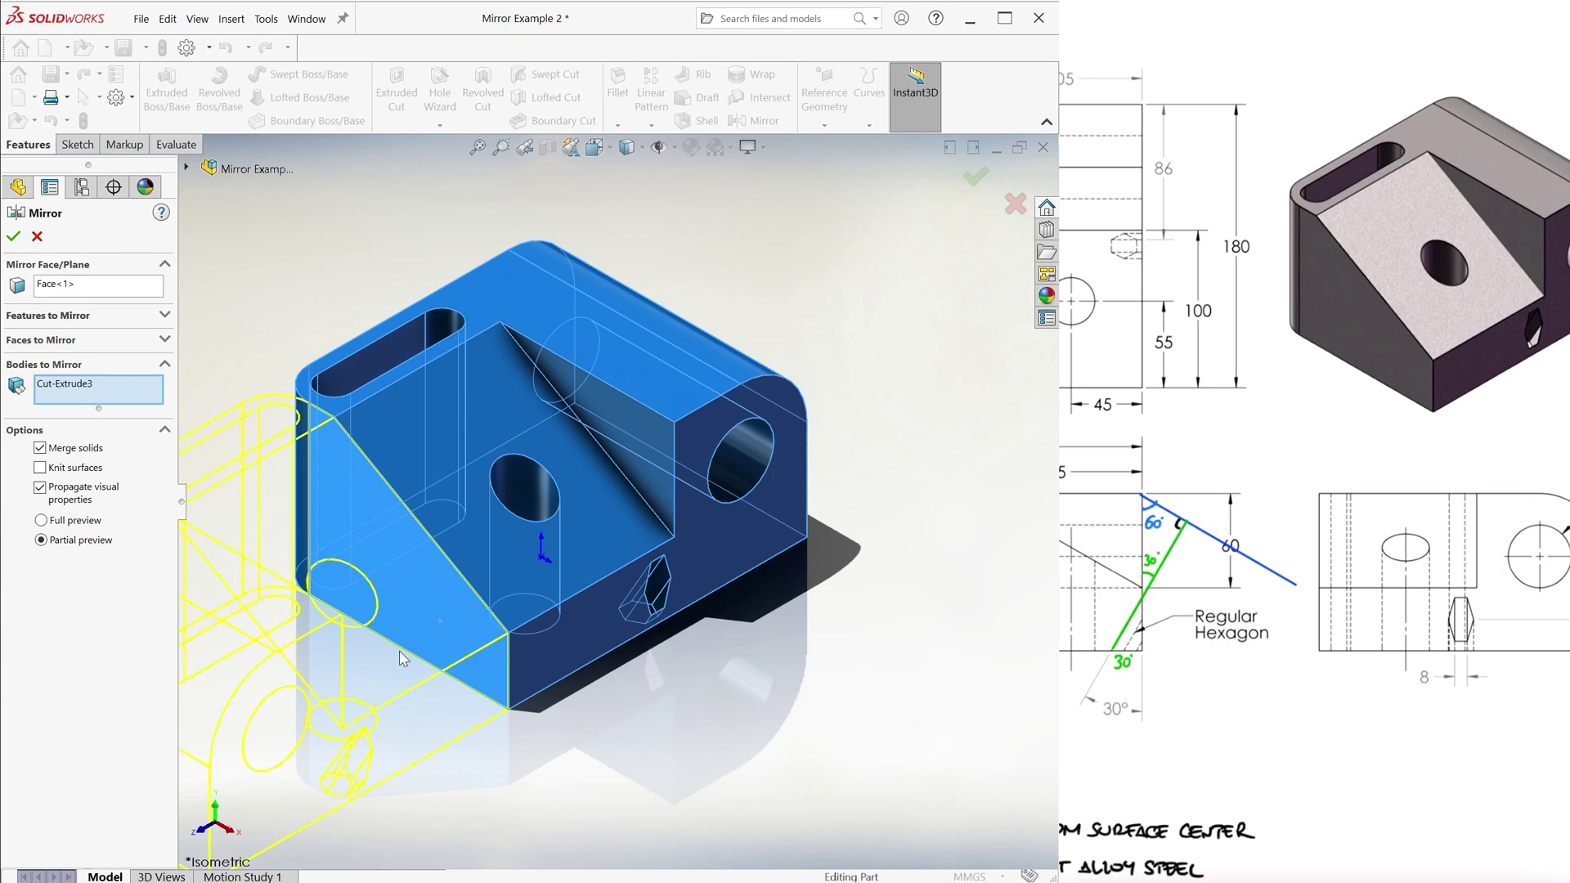
key("z")
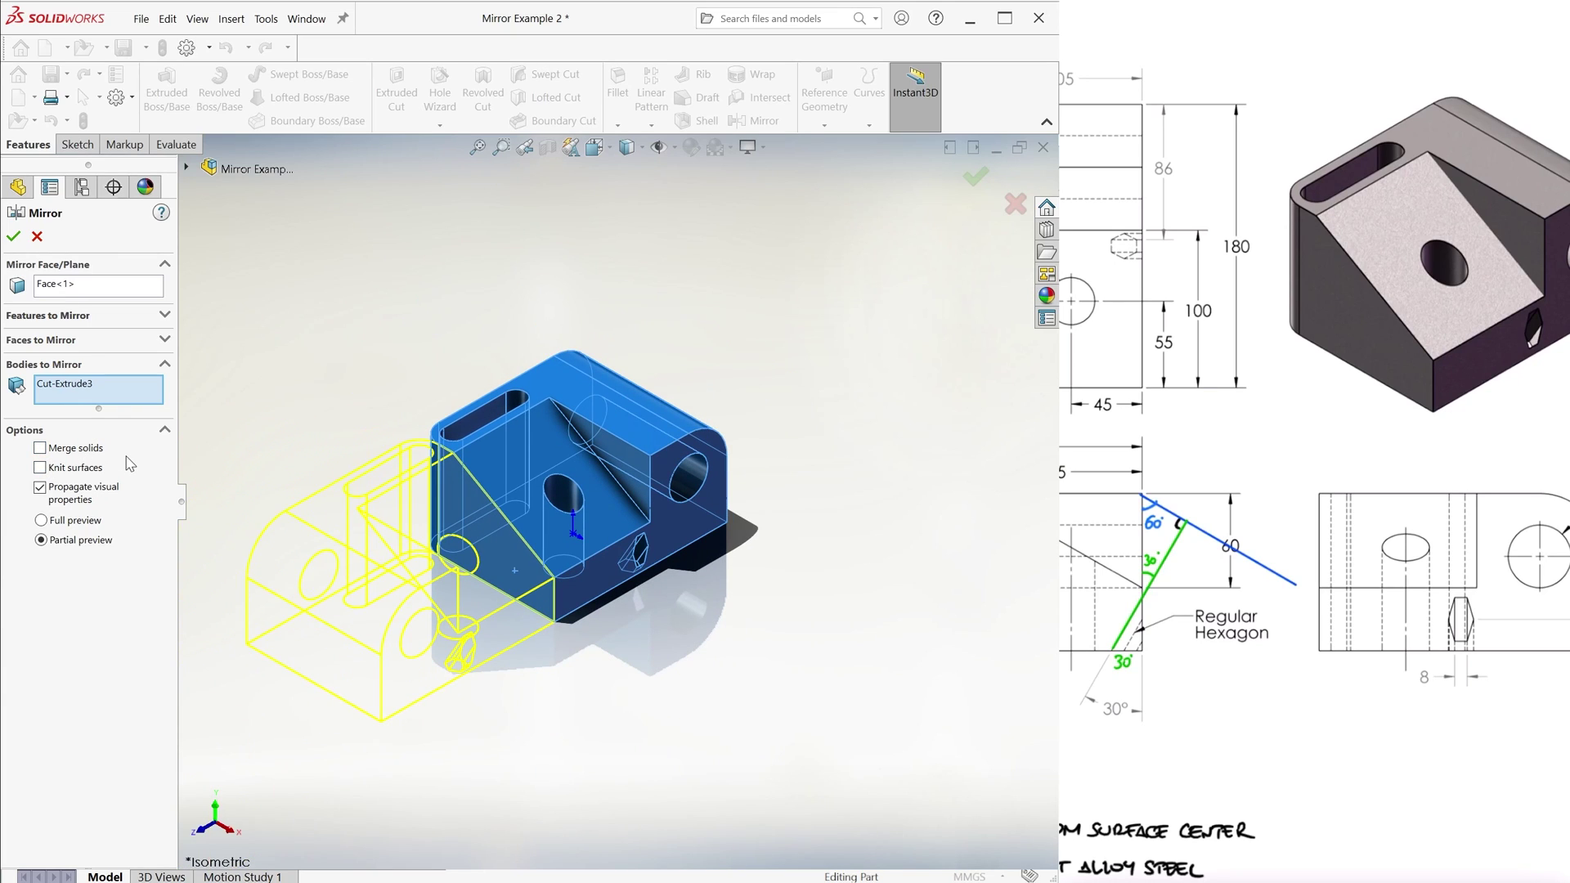
left_click(14, 237)
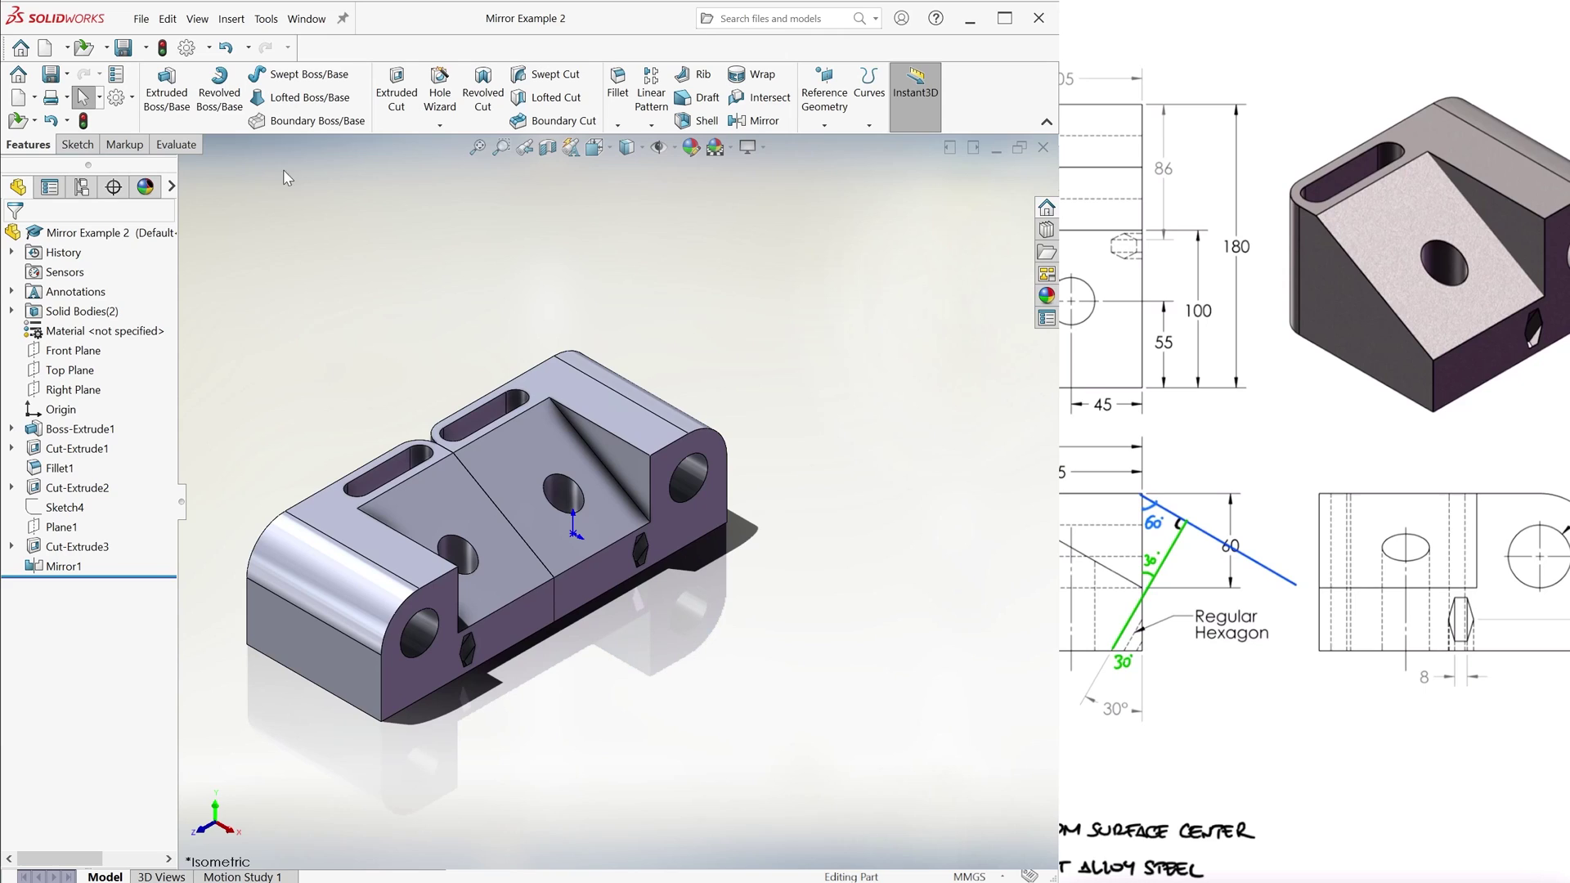
Delete the original body, leaving only the mirrored copy, and assign Cast Alloy Steel as the part's material.
left_click(232, 18)
mouse_move(323, 94)
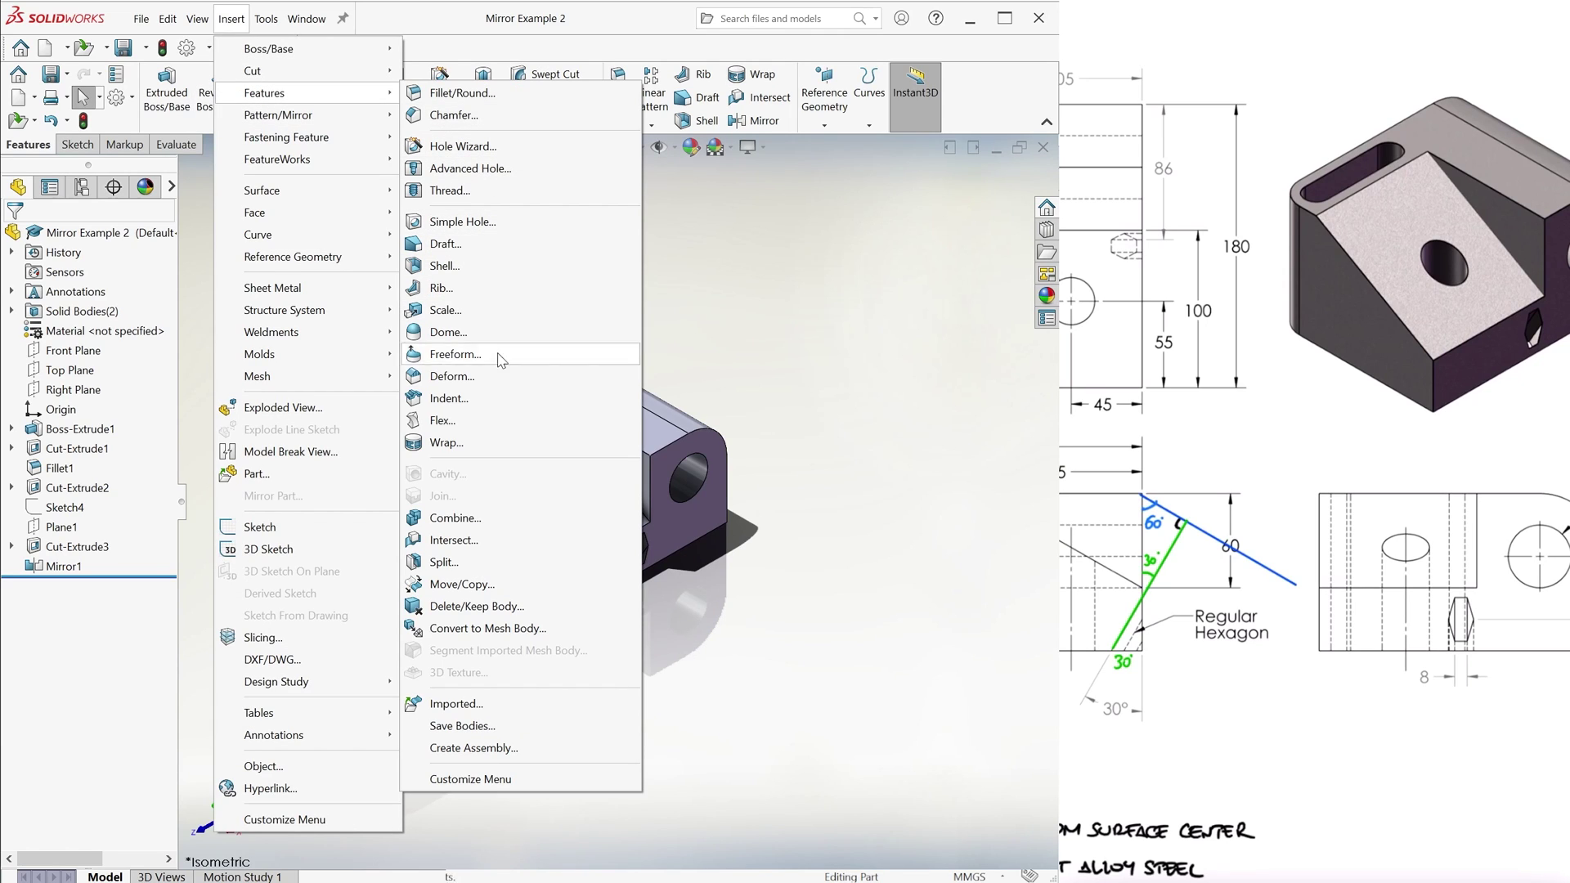
left_click(570, 617)
left_click(617, 517)
key("Return")
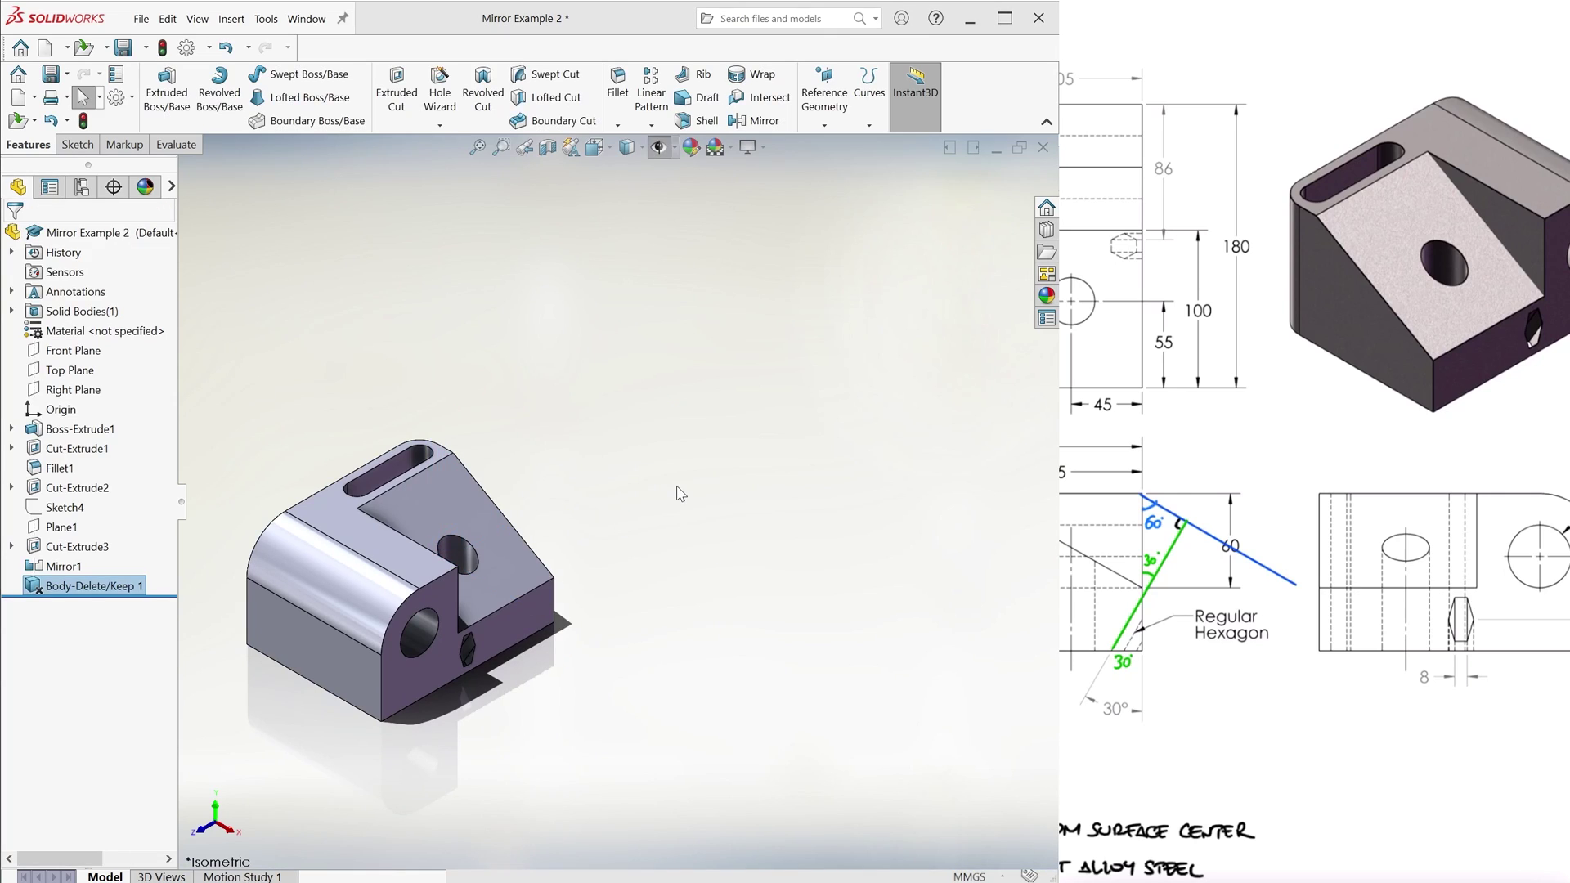
right_click(110, 330)
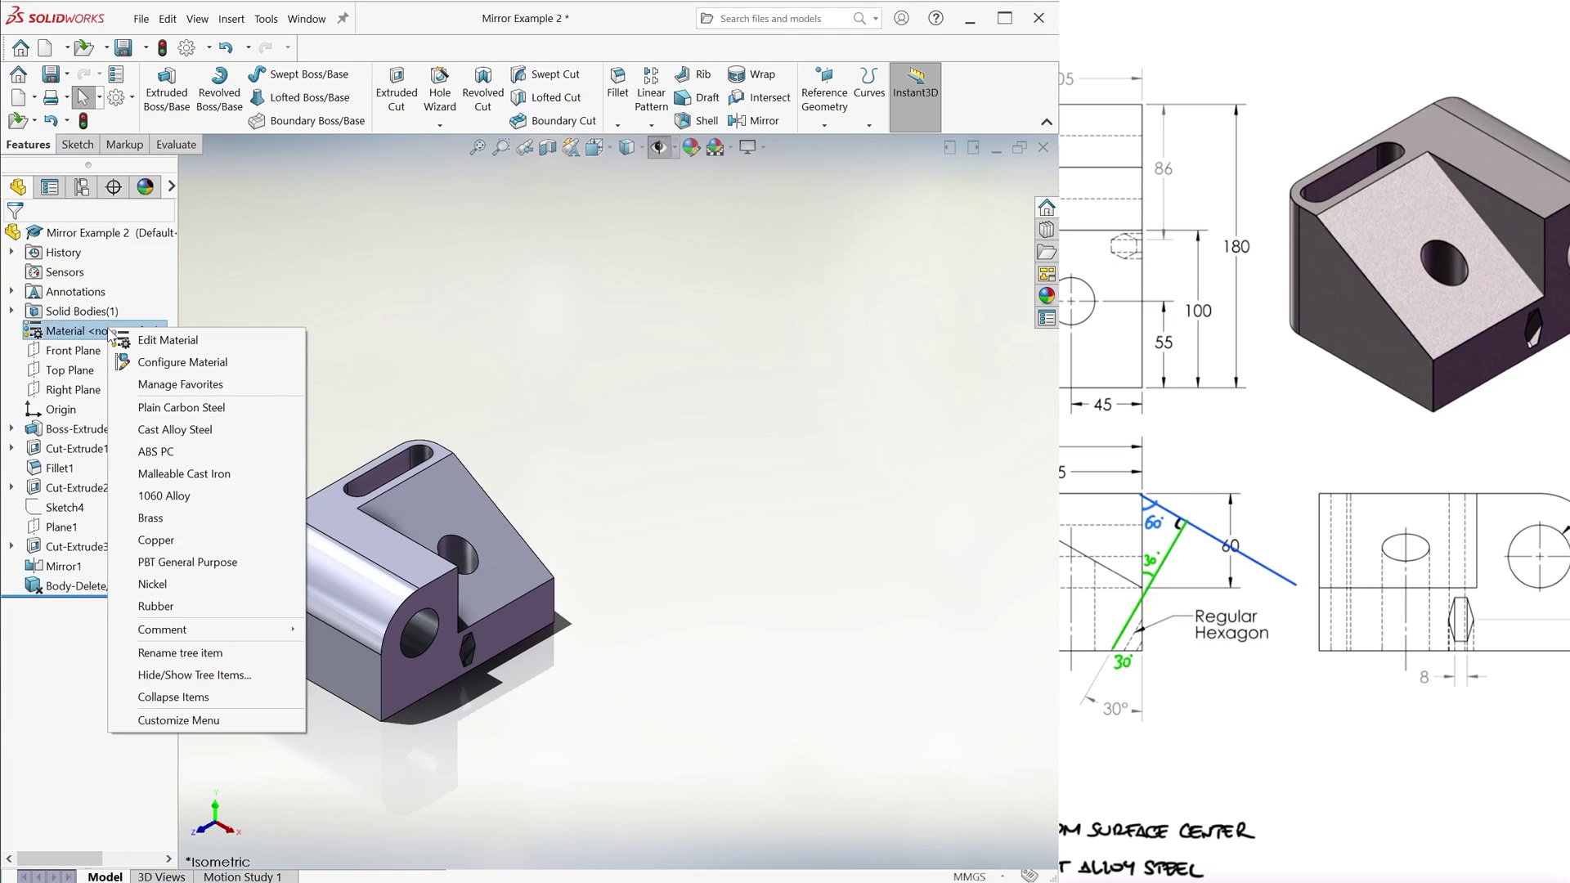
left_click(205, 430)
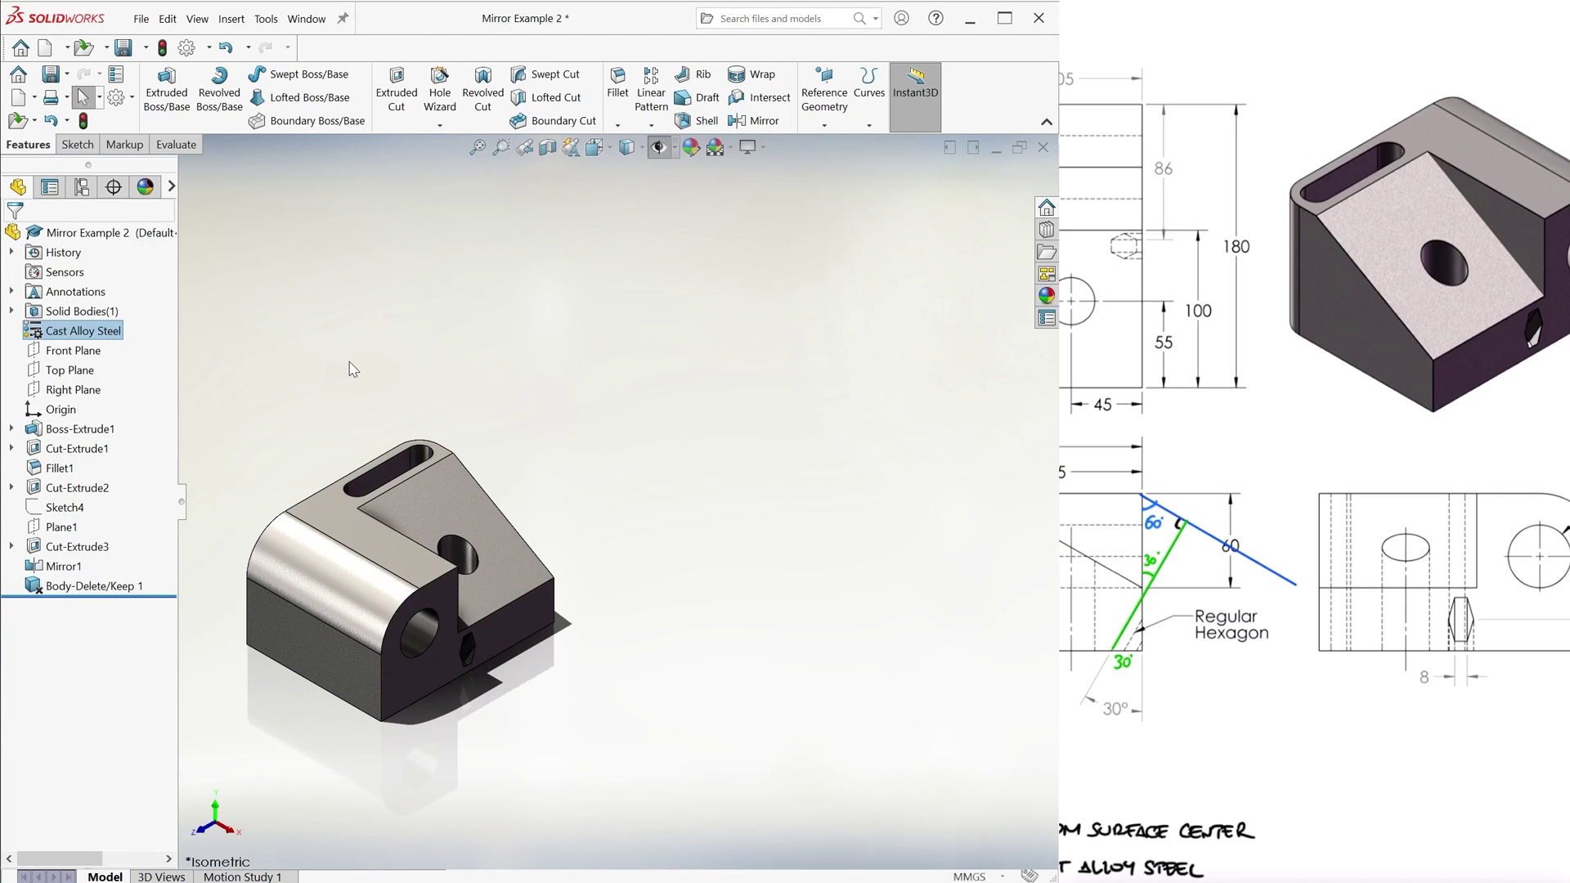
Move the mirrored body by -180 mm along Z and turn the display of hidden item types back on.
left_click(226, 22)
mouse_move(270, 94)
left_click(515, 585)
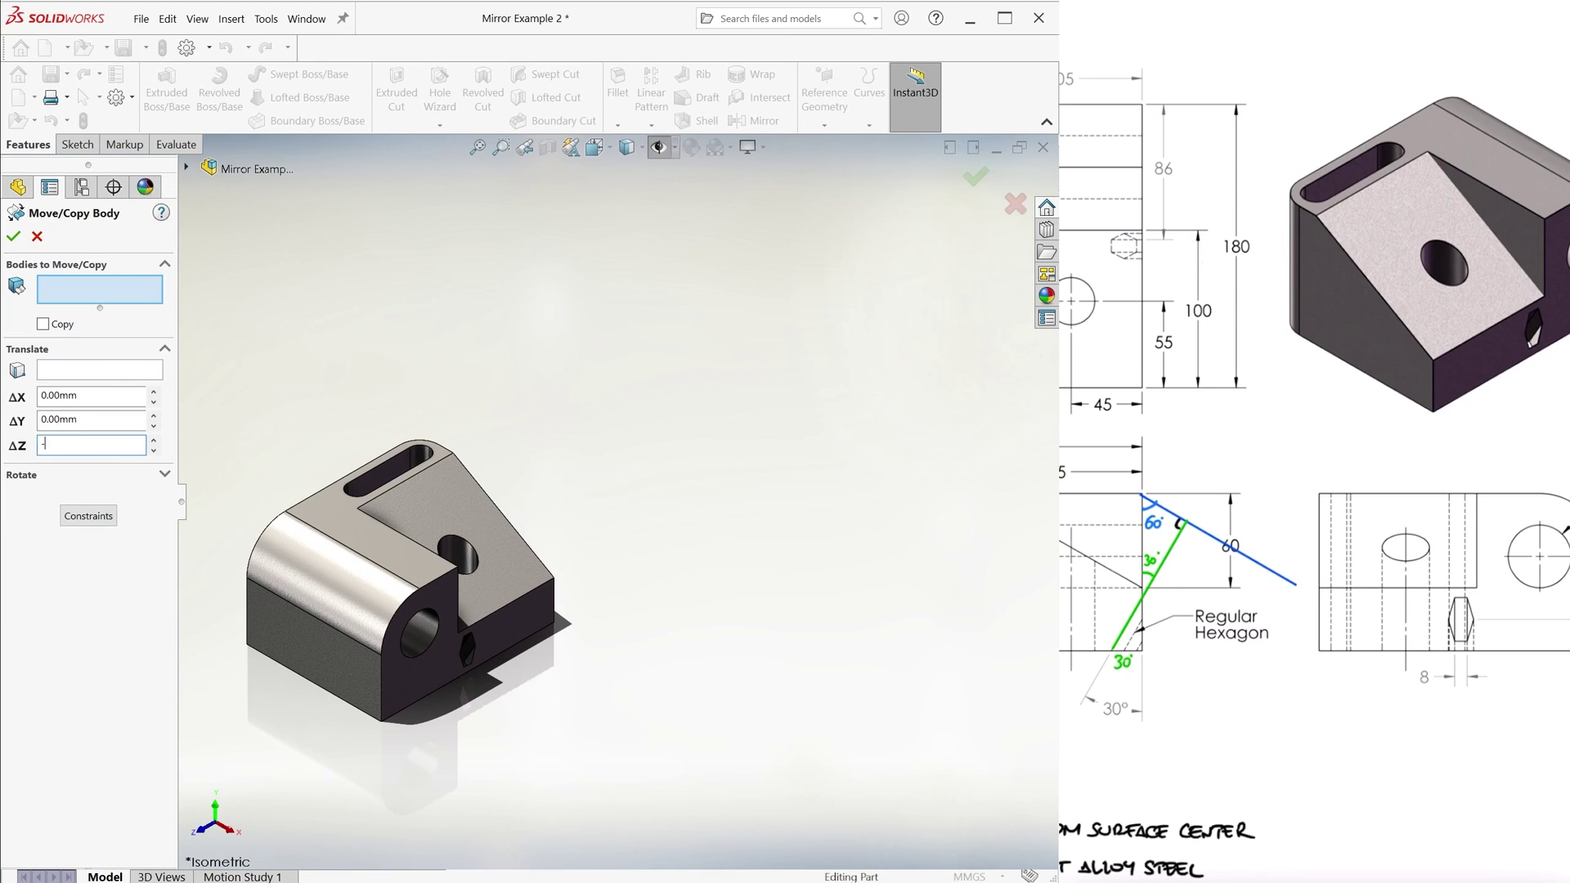
left_click(658, 147)
left_click(357, 512)
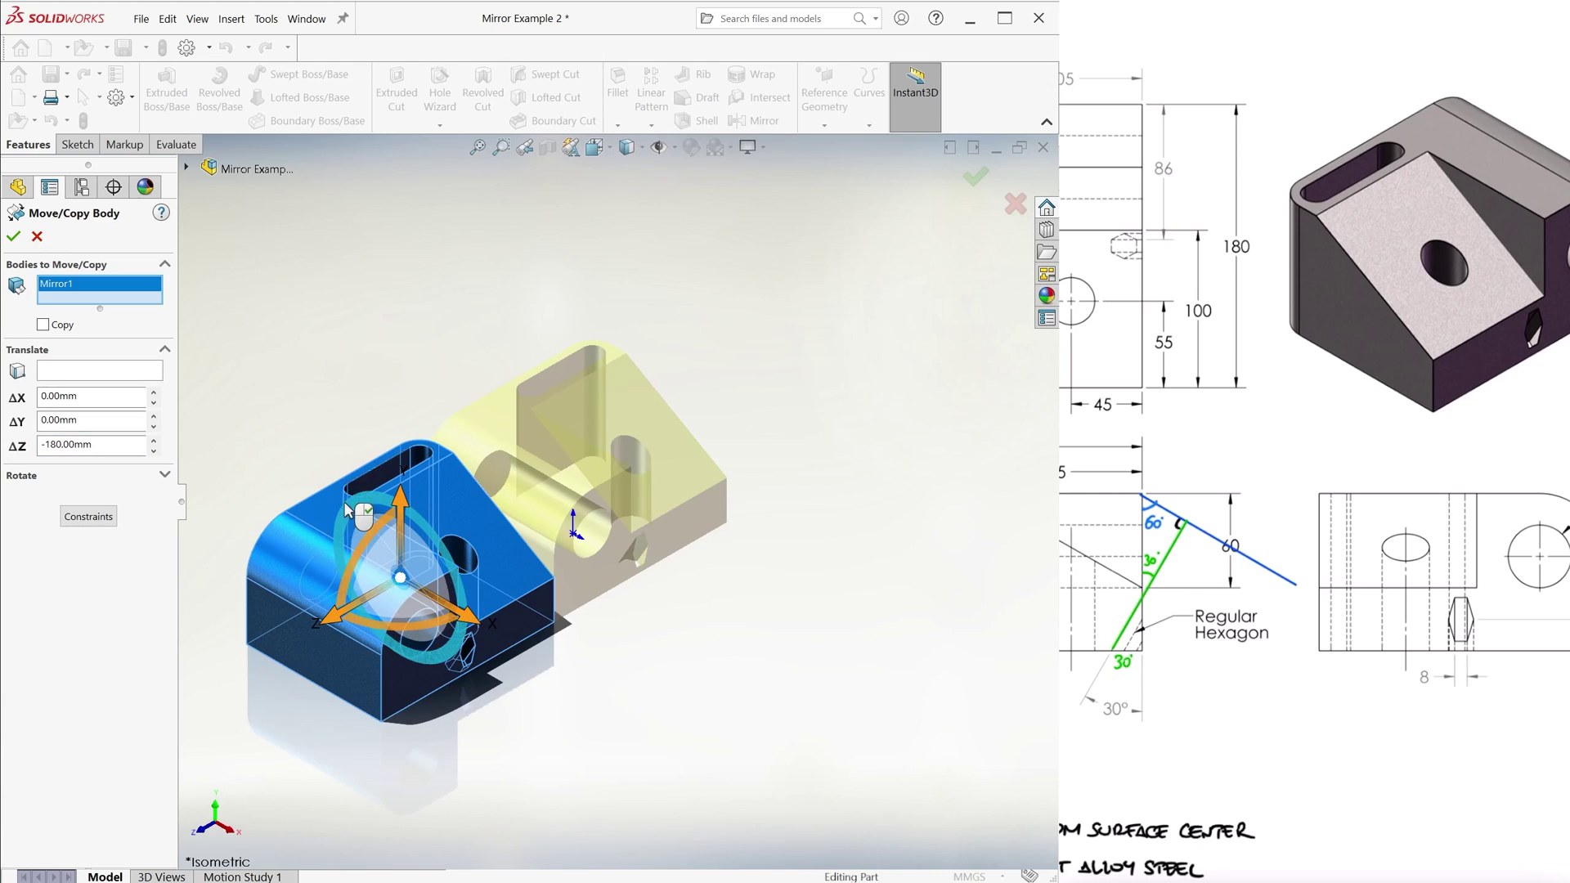
left_click(977, 176)
key("f")
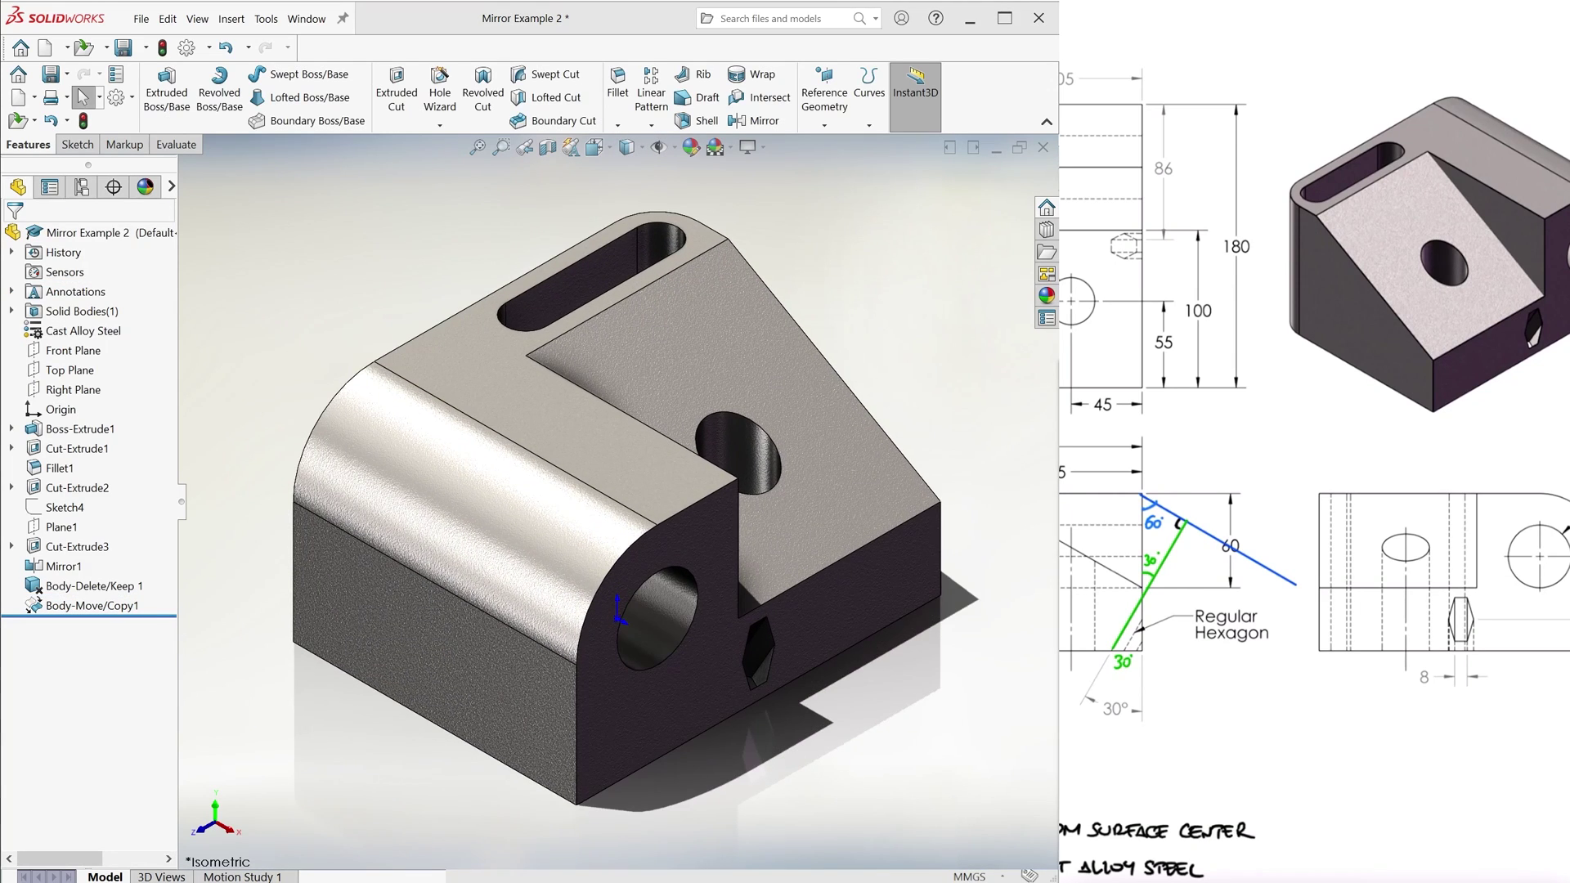